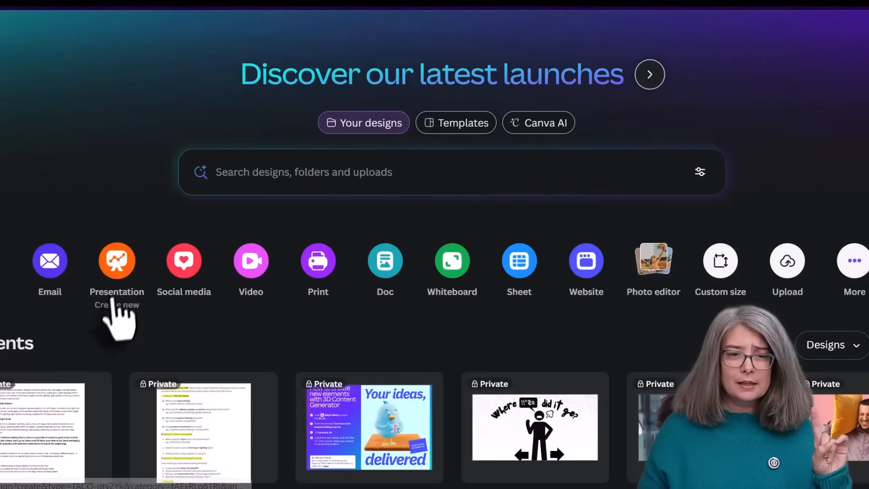
Create a new blank presentation and browse the element categories
click(119, 269)
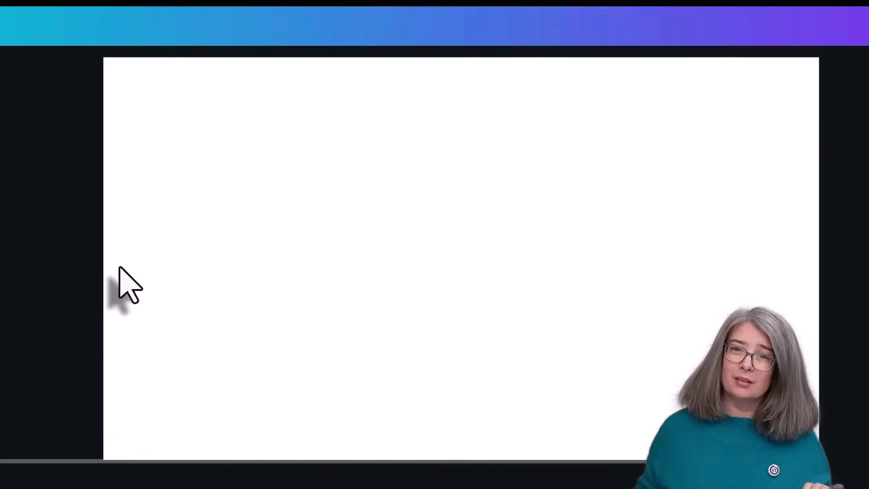
click(34, 123)
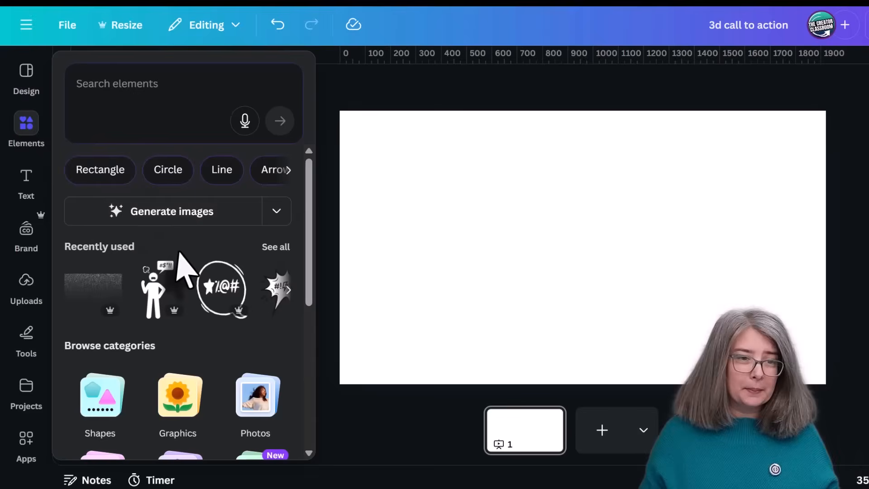
scroll(194, 289, down, 6)
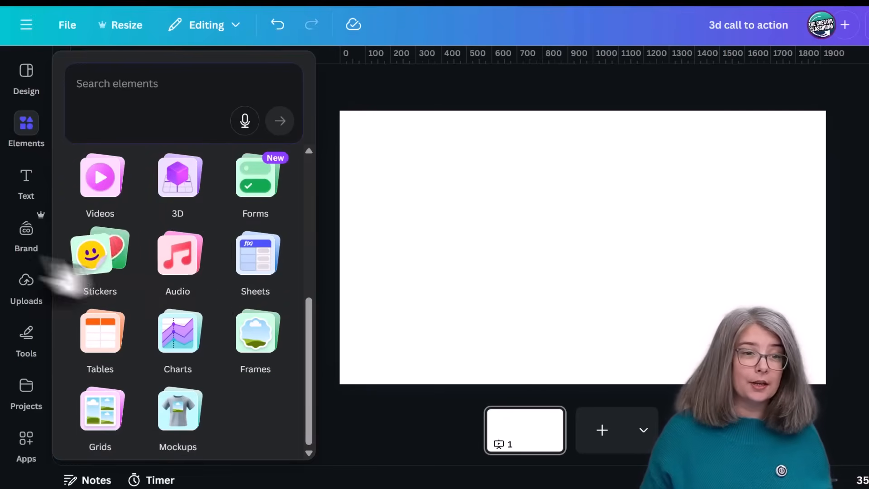
Search the apps for "magic media" and open the Magic Media app
click(25, 440)
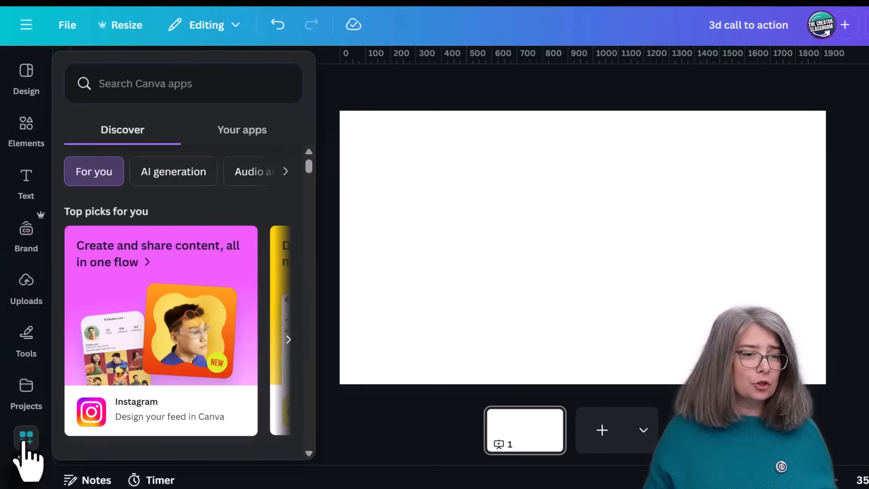
click(165, 86)
text(magic media)
key(Return)
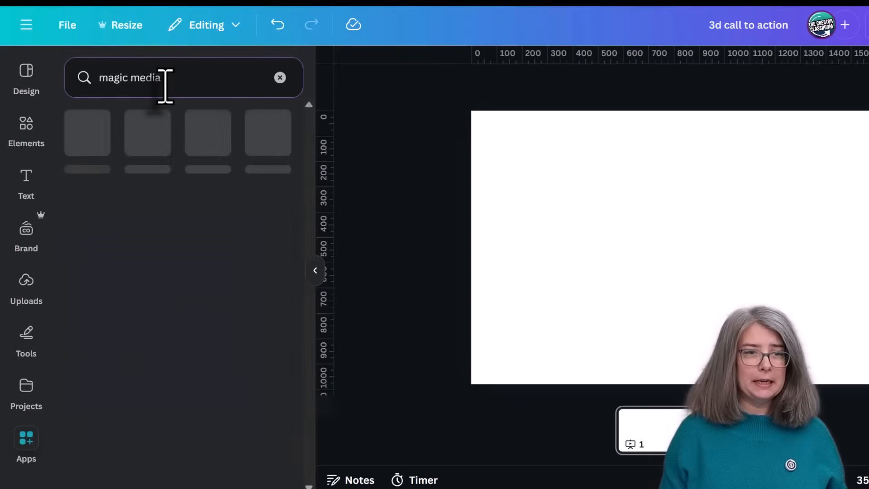
click(89, 144)
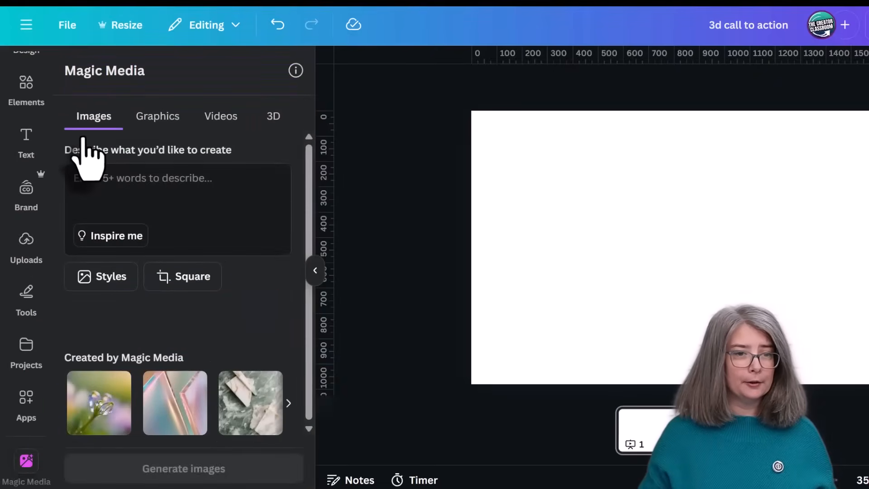
Generate a 3D thumbs-up Like icon with a prompt for a designer-stylized, playful, rounded, light teal object without text, suitable for YouTube video overlay
click(274, 117)
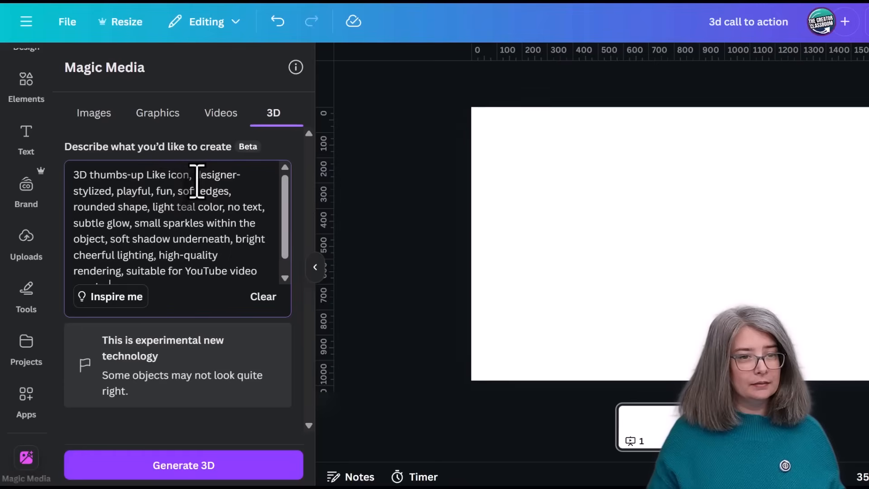
scroll(199, 267, down, 1)
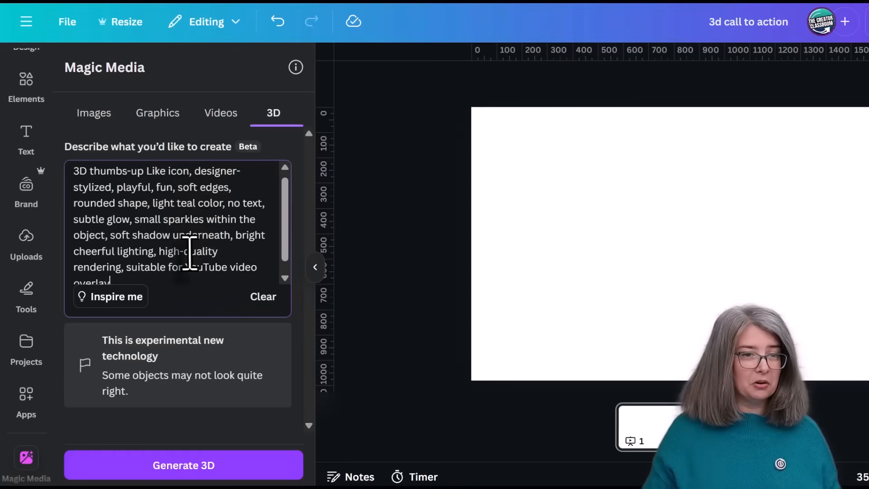
click(181, 466)
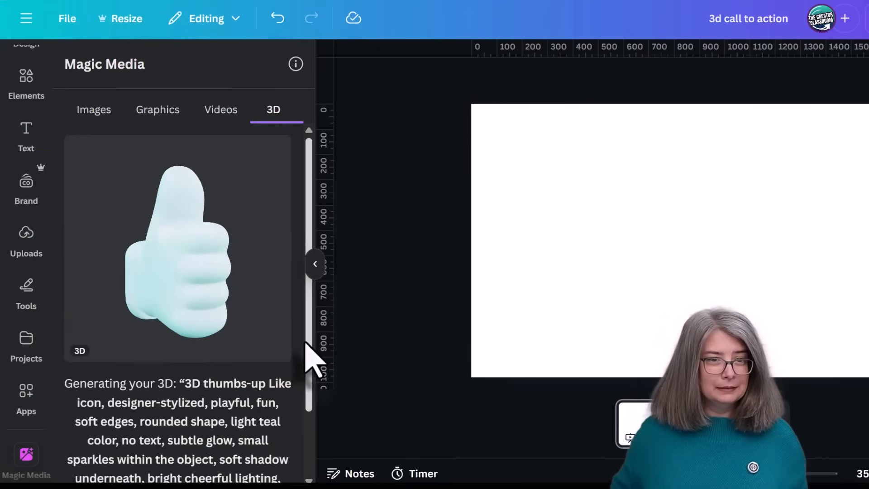
Move the generated thumbs-up to the left half of the page and rotate it slightly in 3D
drag(539, 274, 401, 287)
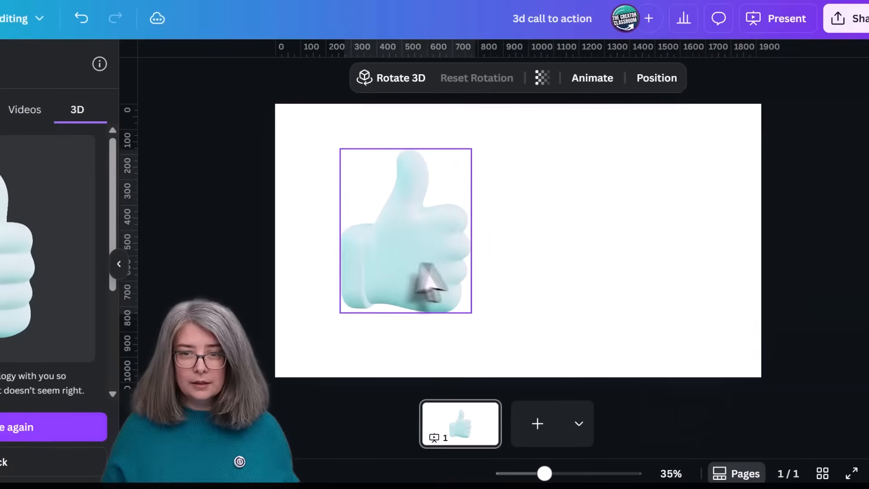
drag(372, 237, 407, 252)
Change the page background to a very dark teal and adjust the thumbs-up's 3D rotation slightly
click(522, 266)
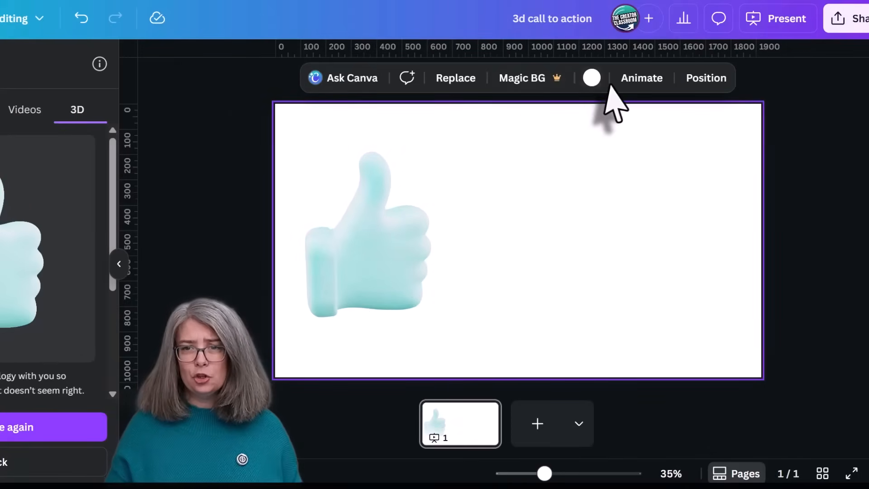
click(591, 79)
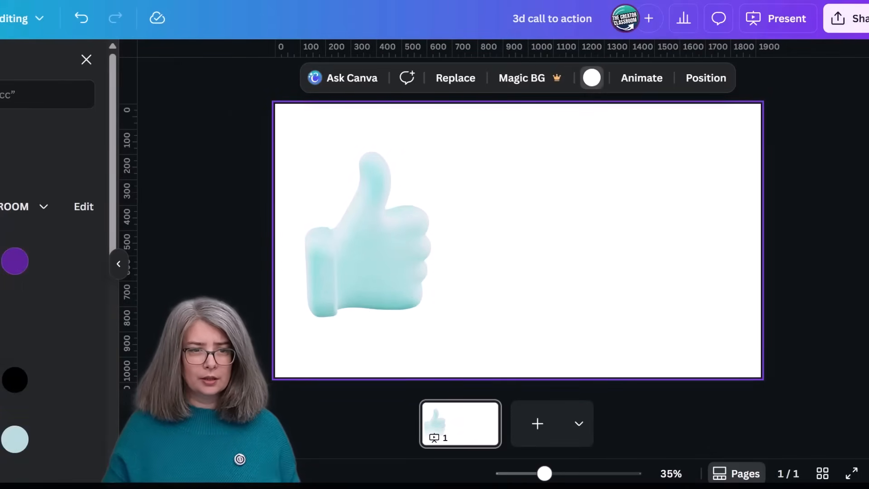
click(385, 282)
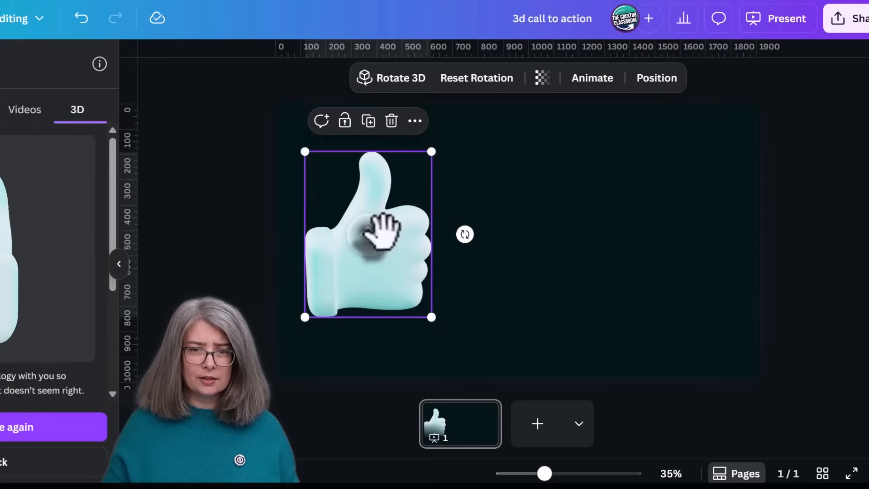
drag(383, 231, 403, 258)
click(346, 377)
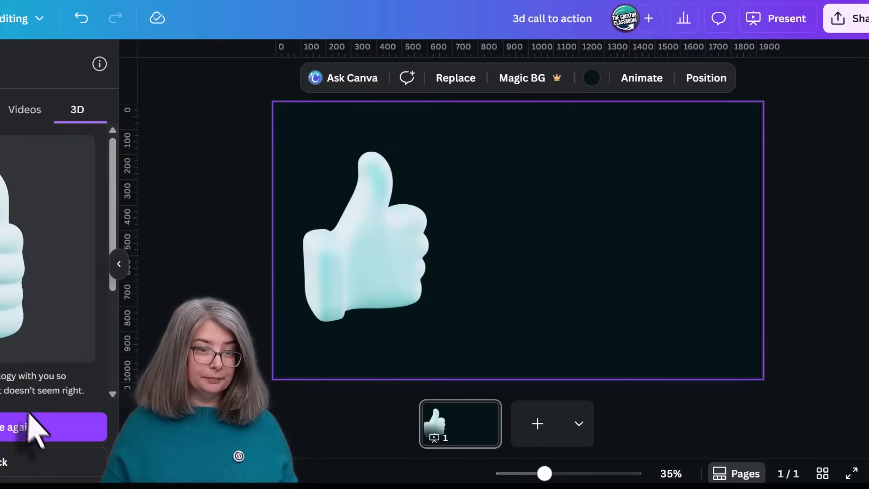
Generate another 3D object from a prompt for a playful light bulb with soft edges, light pastel white/yellow color, subtle glow and small sparkles
click(34, 428)
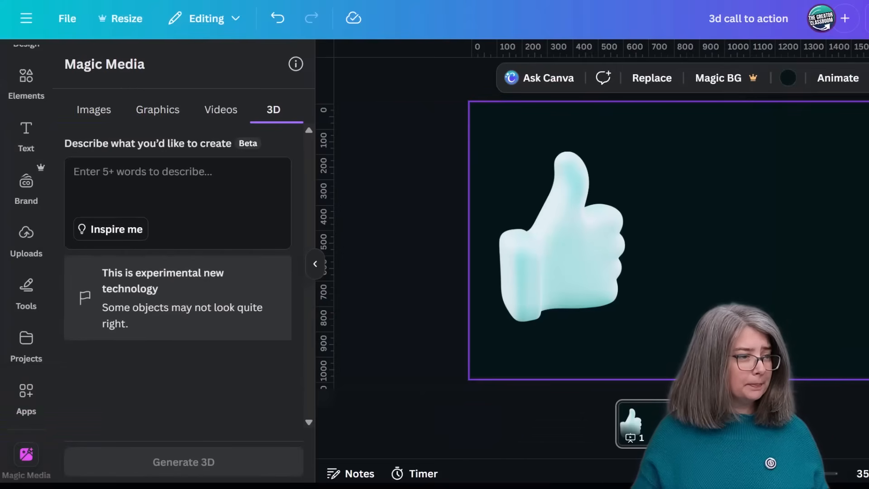
text(3D light bulb, designer-stylized, playful, fun, soft edges, light pastel white/yellow color, subtle glow, small sparkles within the object, emphasizing idea moment, soft shadow underneath, bright cheerful lighting, high-quality rendering, suitable for YouTube video overlay)
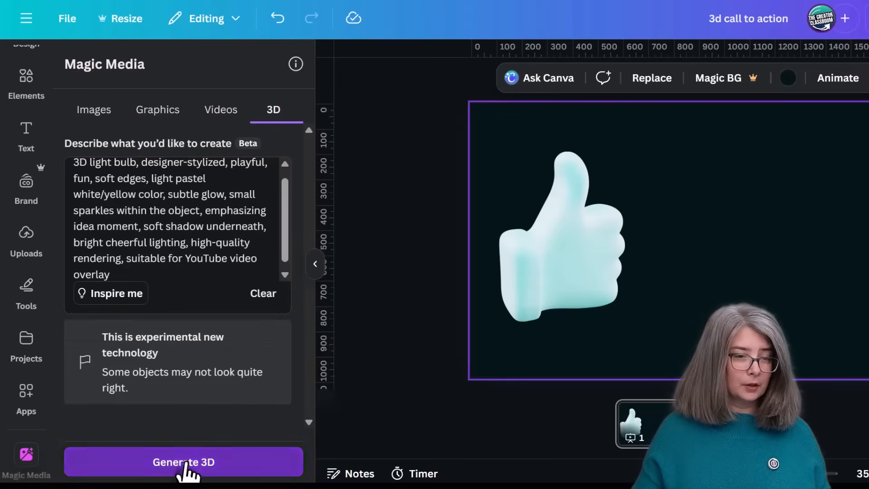
click(178, 462)
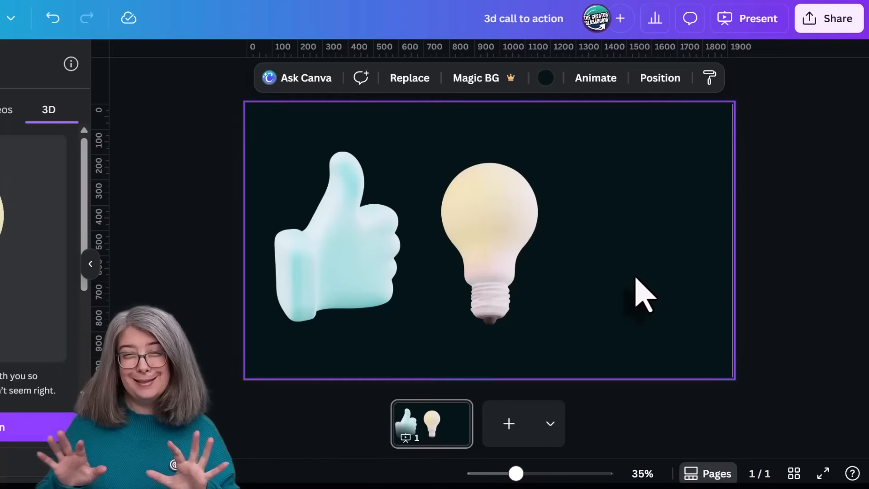
Shrink the light bulb to a small icon and place it in the page's upper-right corner
click(521, 291)
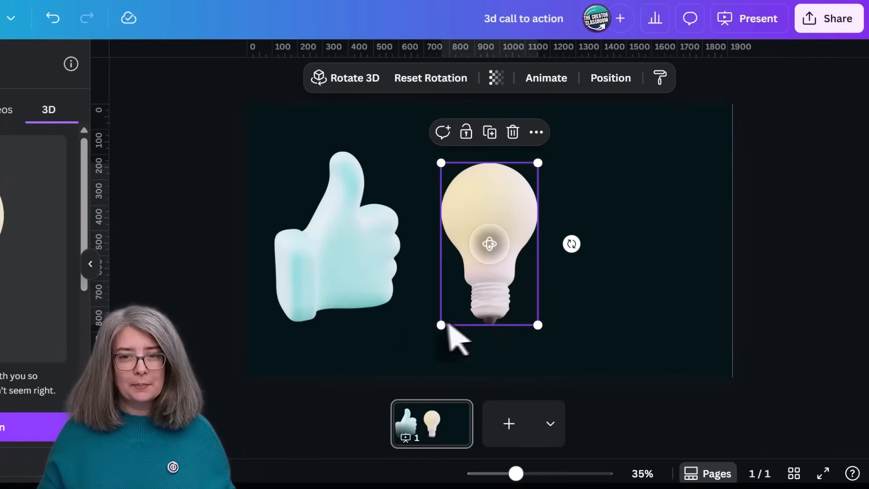
drag(438, 326, 494, 265)
click(638, 245)
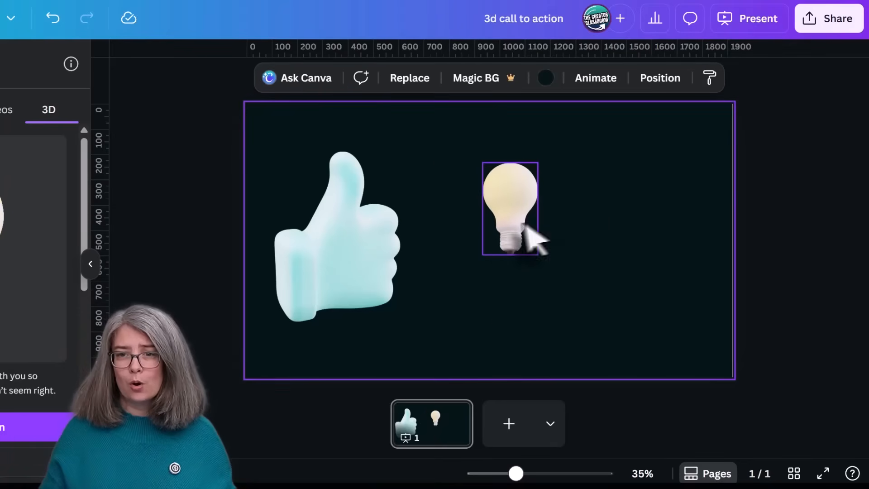
drag(507, 228, 665, 186)
drag(650, 215, 666, 193)
drag(682, 164, 683, 173)
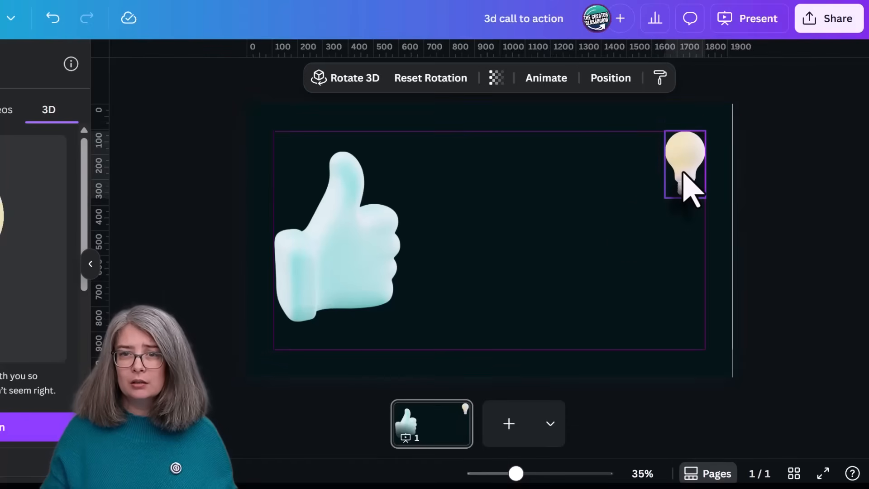
Shrink the thumbs-up to a small icon and move it to the page's lower-left corner
click(293, 314)
drag(274, 322, 340, 233)
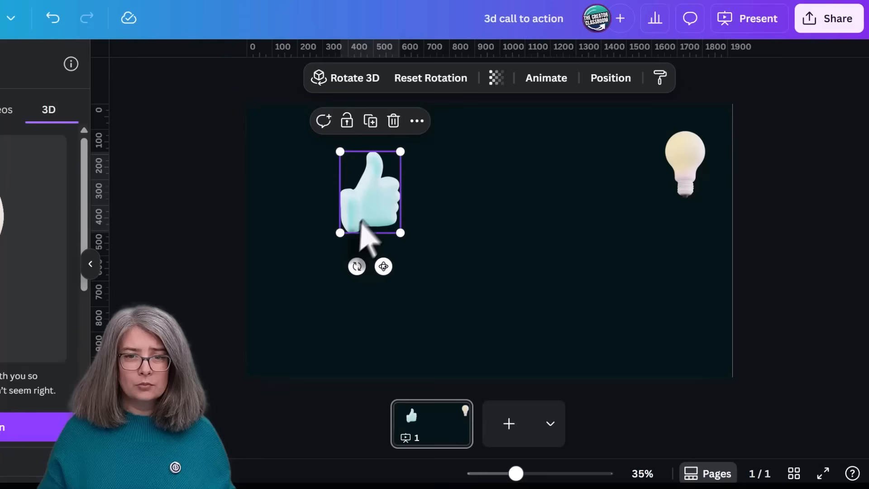
drag(384, 209, 300, 337)
click(370, 330)
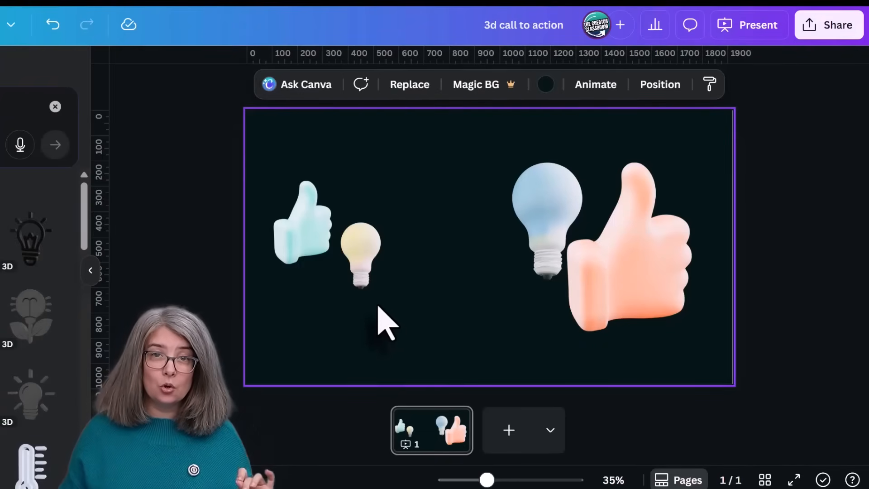
Add a second page with a copy of the yellow light bulb and move the bulb to the upper-right corner
click(509, 433)
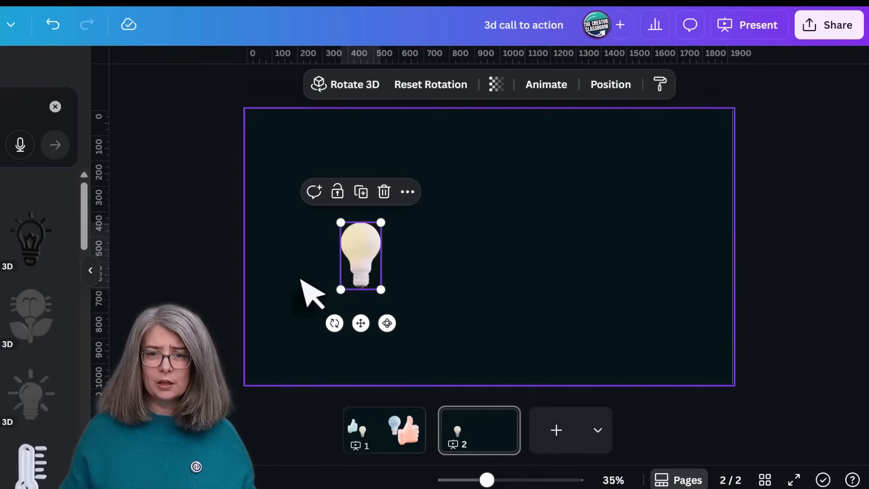
drag(363, 271, 682, 171)
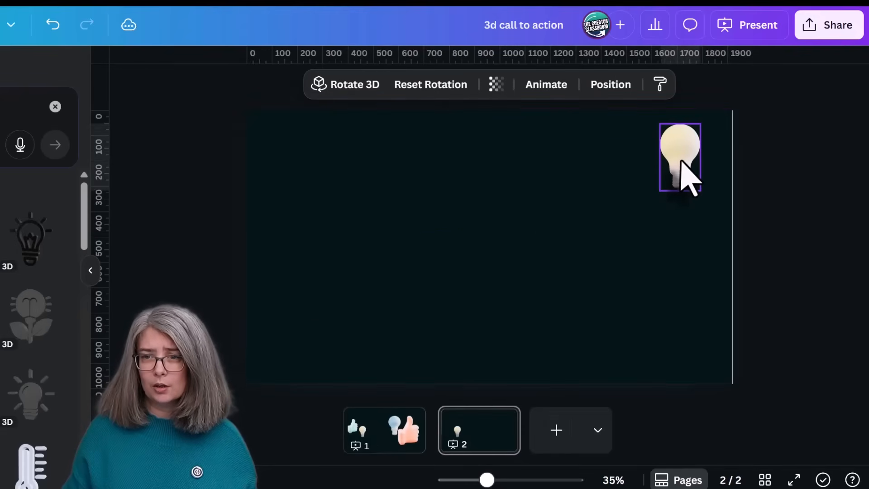
Apply the Flicker add-on effect to the light bulb on page 2 and reduce the effect's strength
click(552, 86)
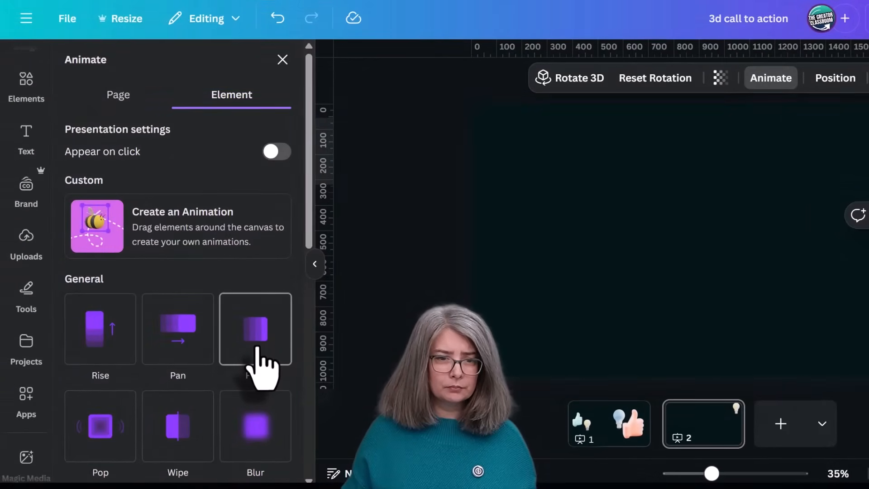
scroll(171, 476, down, 10)
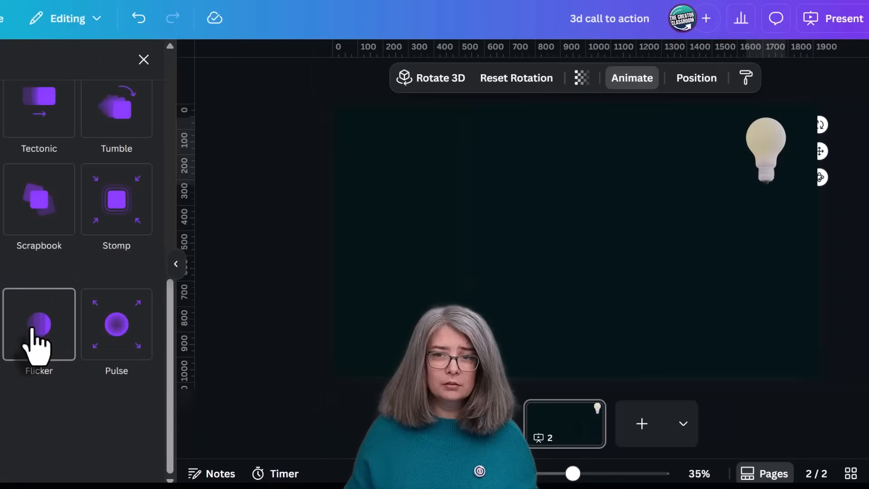
click(172, 333)
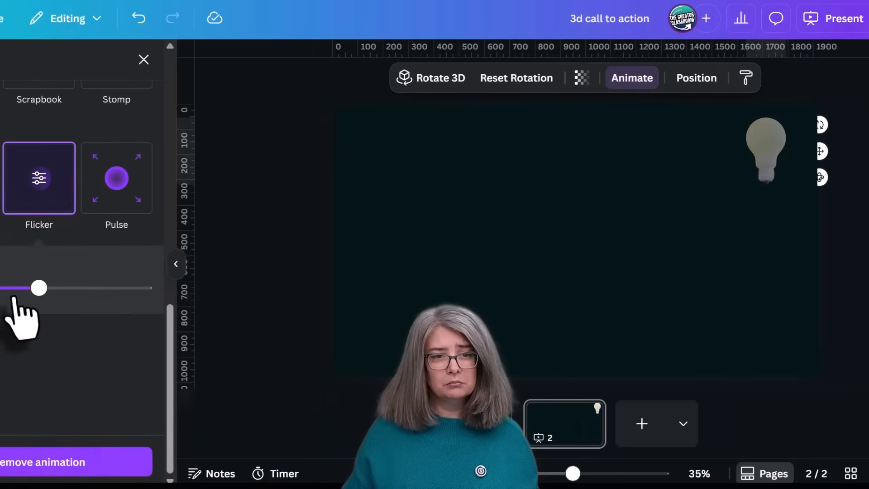
drag(39, 288, 0, 288)
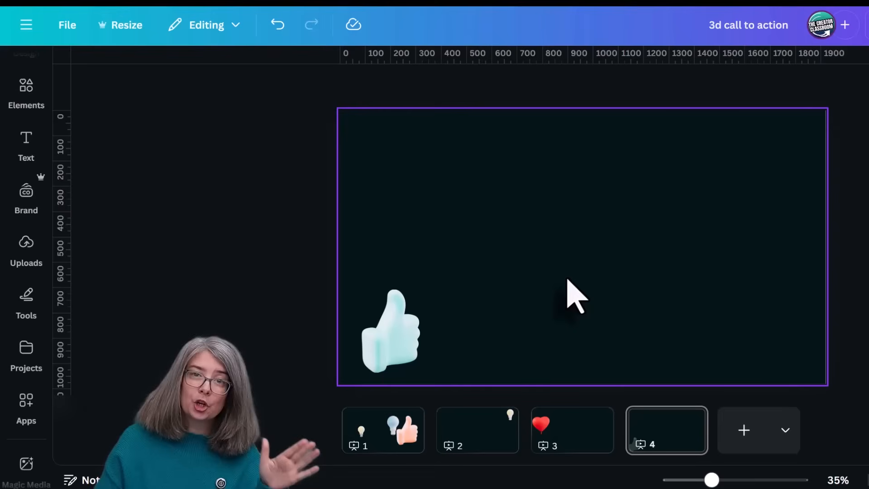
Animate the teal thumbs-up on page 4 with Succession, set to play on enter
click(397, 350)
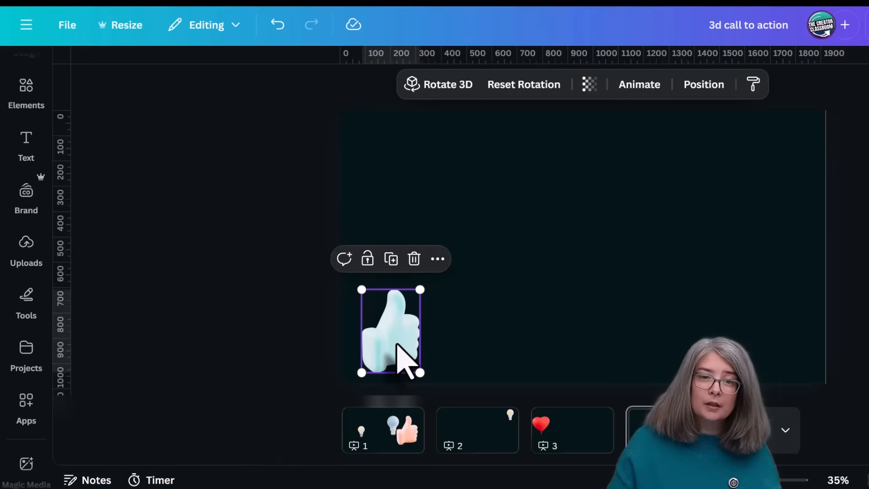
click(638, 85)
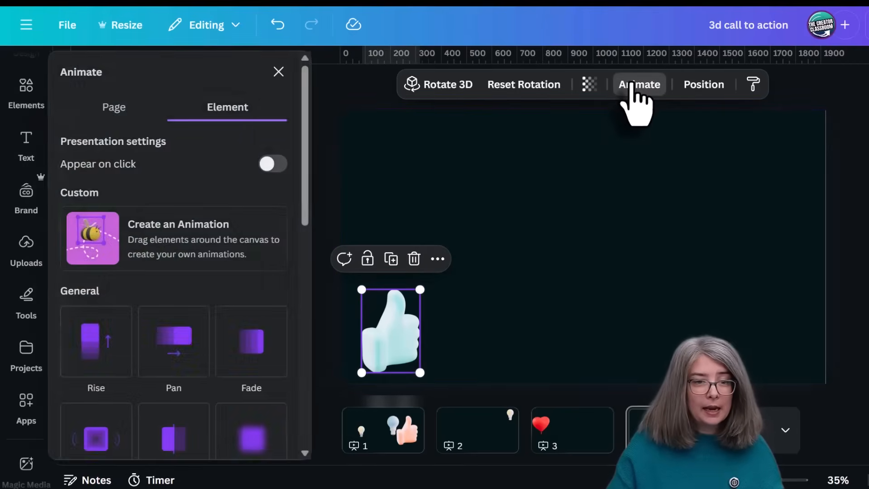
scroll(224, 256, down, 7)
click(109, 233)
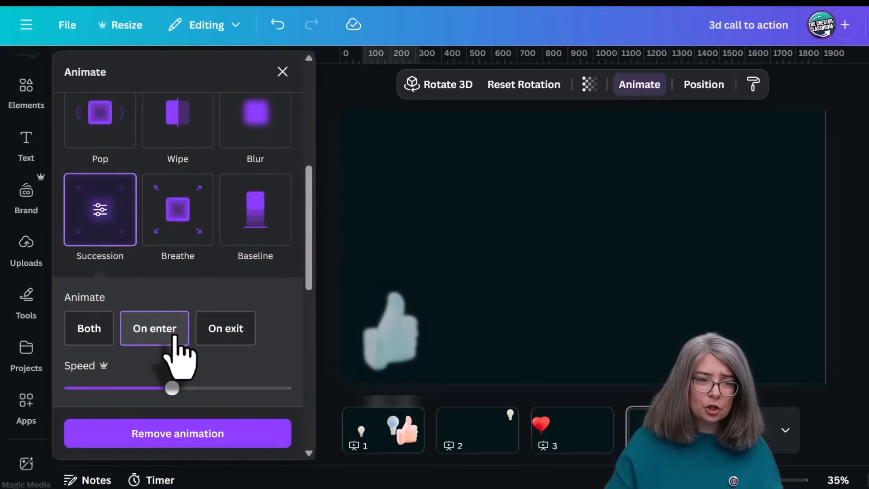
Add the Pulse add-on effect to the thumbs-up and lower its intensity to nearly the minimum
scroll(175, 336, down, 3)
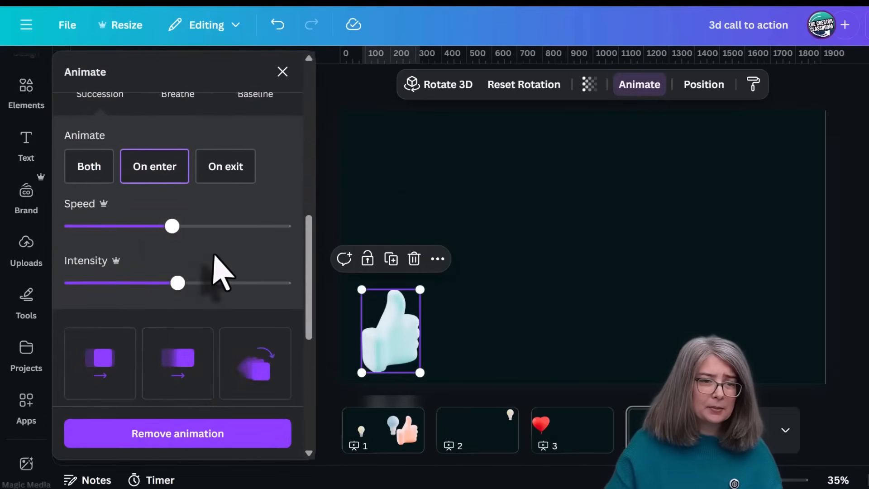
scroll(219, 267, down, 5)
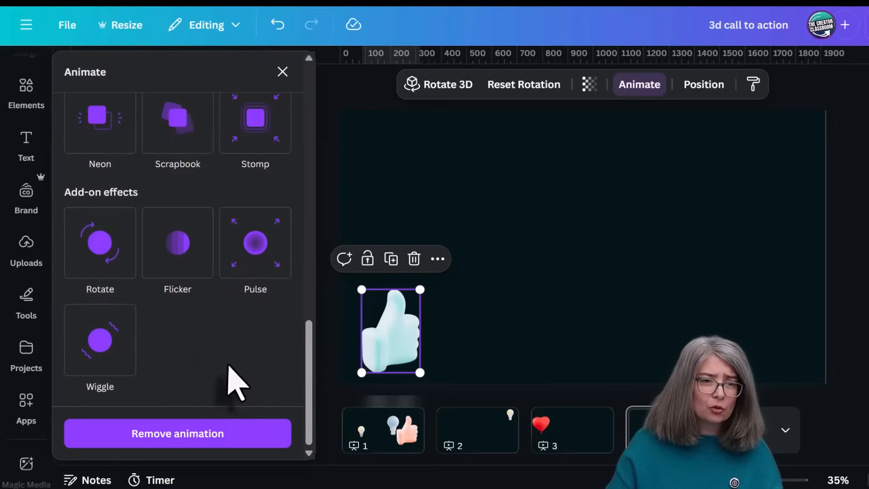
click(255, 259)
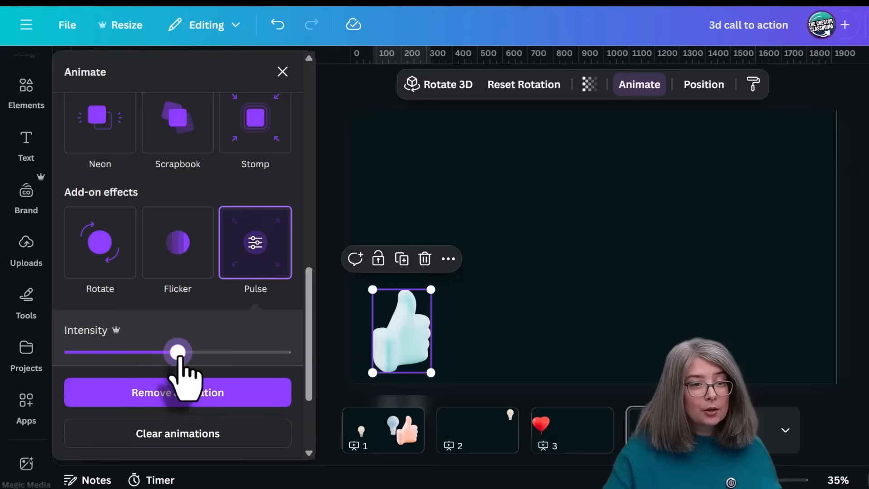
drag(123, 359, 64, 356)
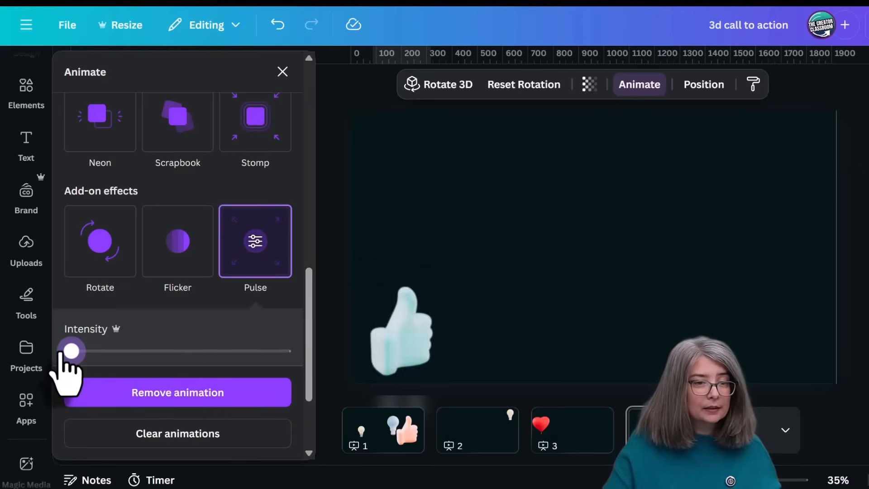
scroll(174, 331, down, 2)
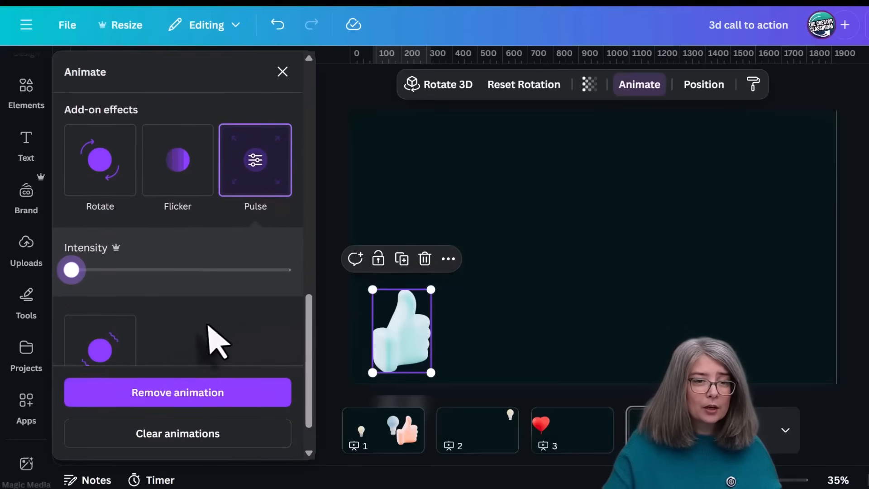
scroll(207, 325, down, 1)
click(600, 292)
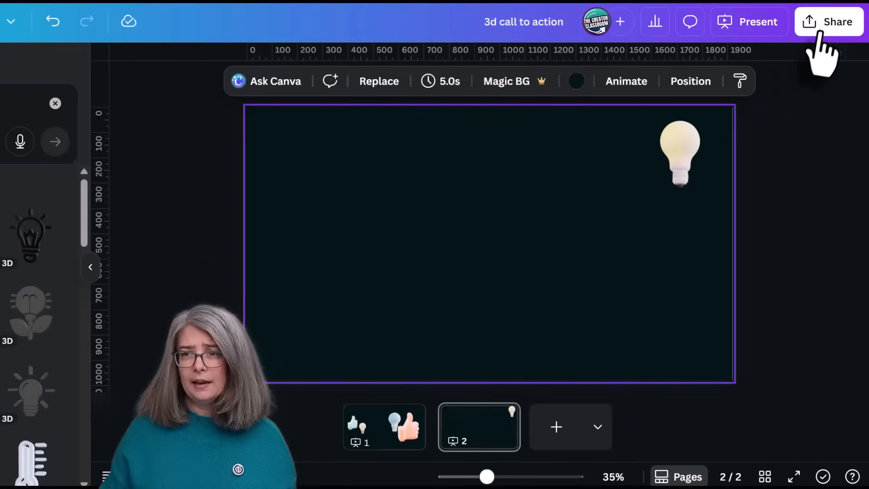
Set up the design's download as a GIF with a transparent background
click(819, 33)
click(607, 325)
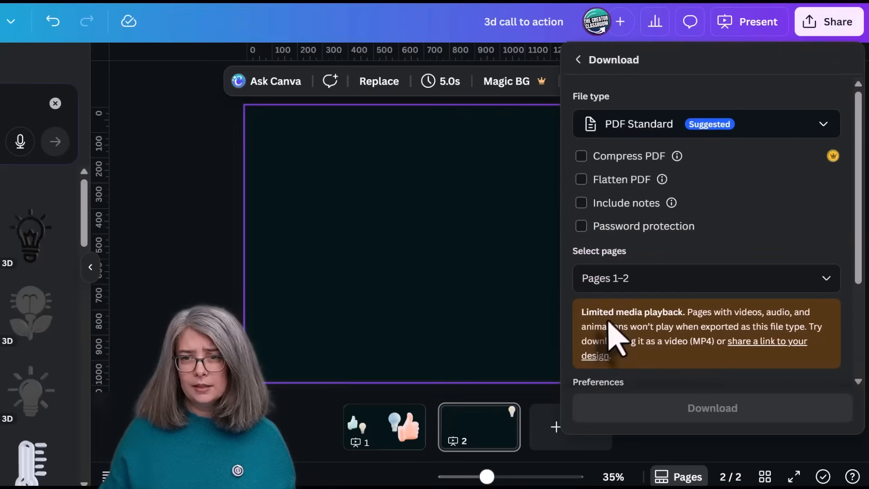
click(830, 123)
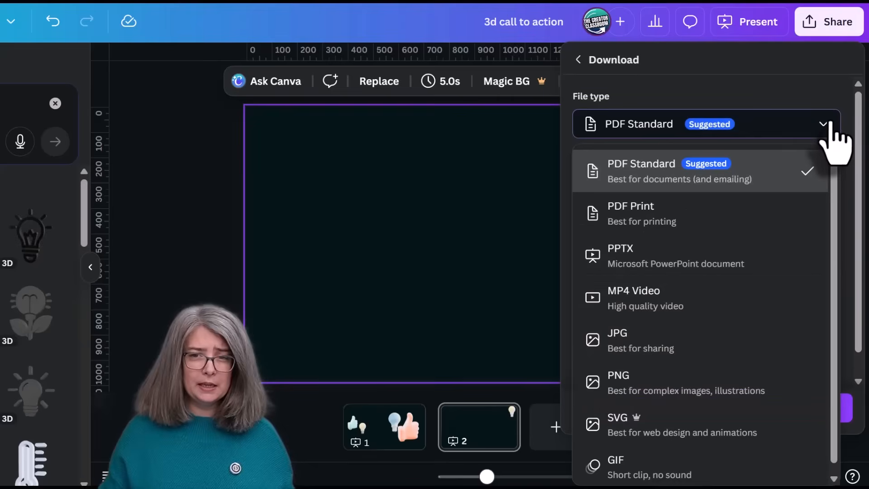
scroll(654, 417, down, 1)
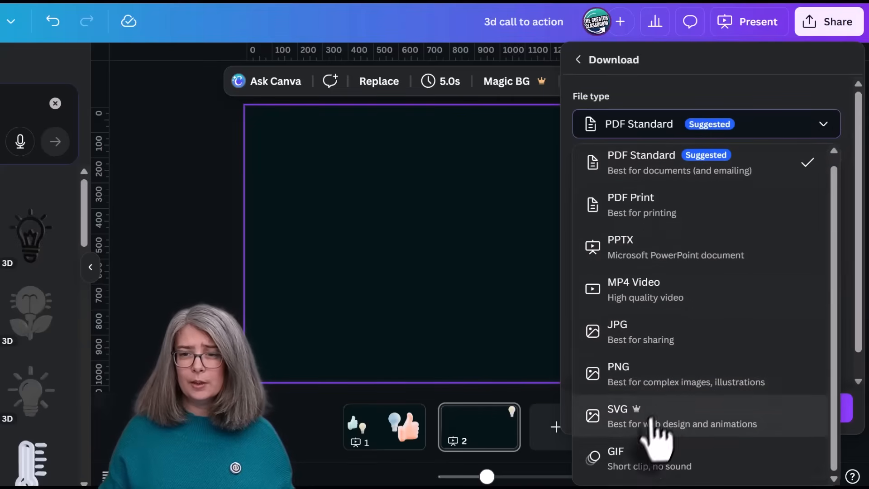
click(643, 464)
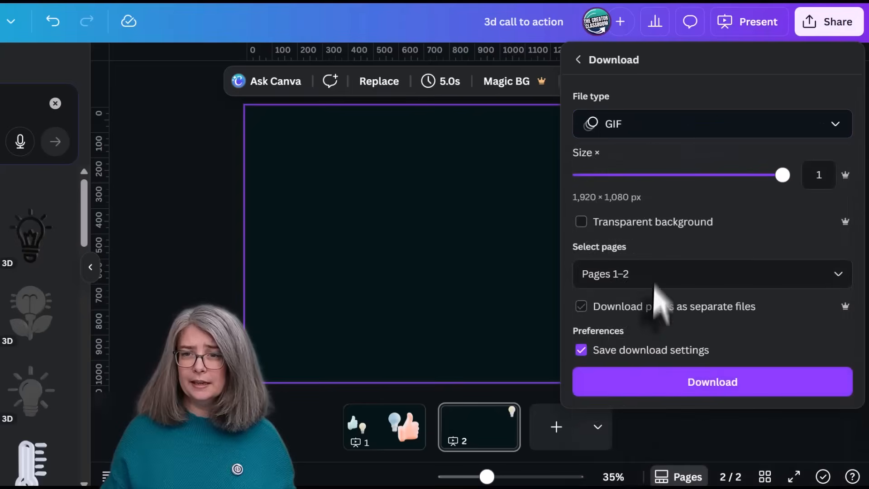
click(582, 222)
Limit the download to page 2 and download the GIF
click(826, 275)
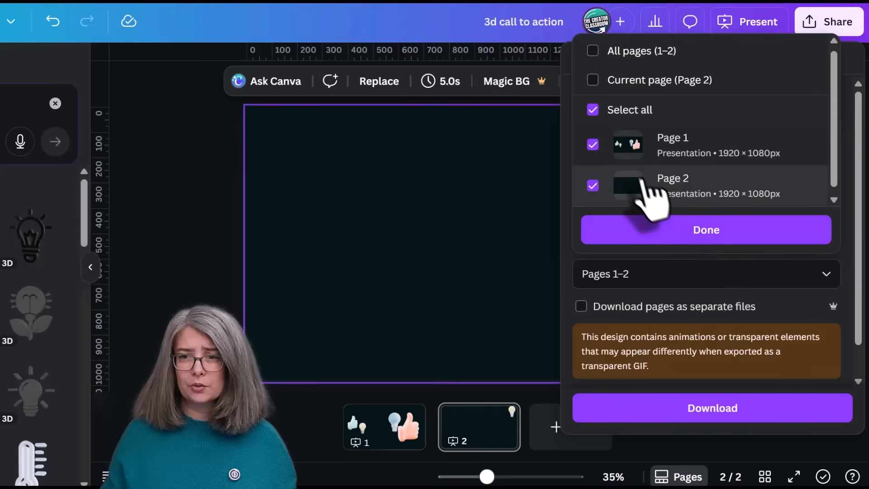
click(592, 145)
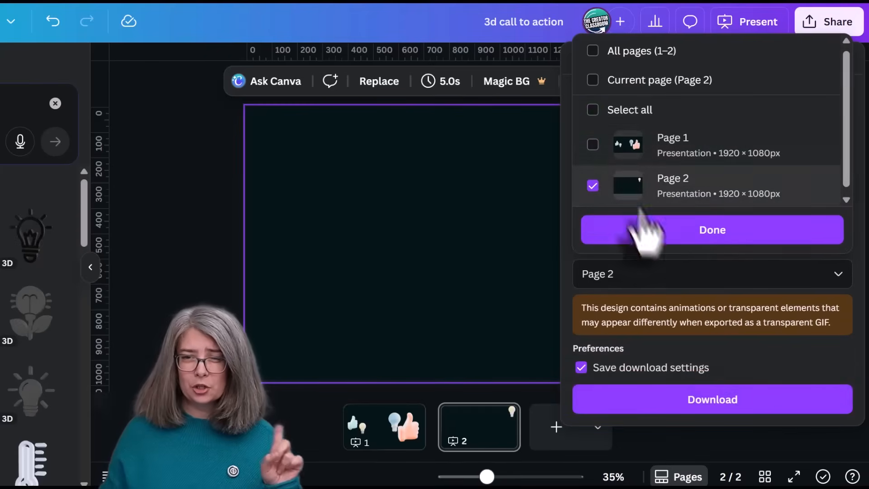
click(681, 232)
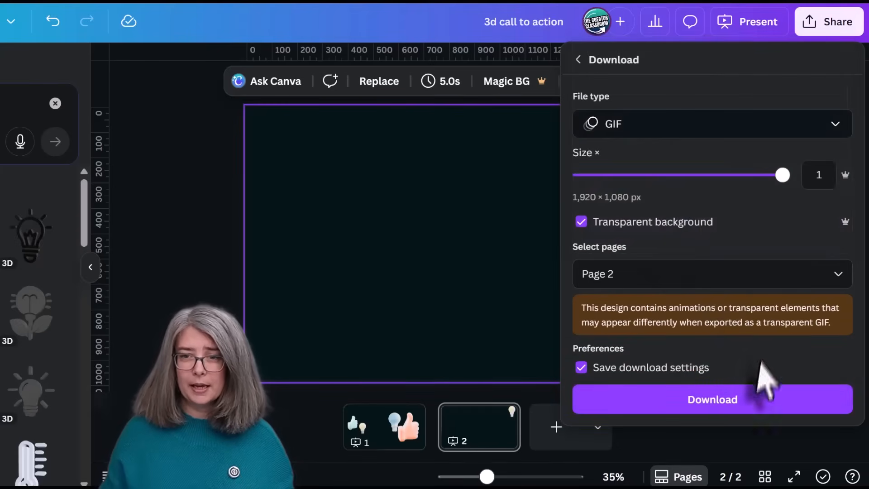
click(738, 405)
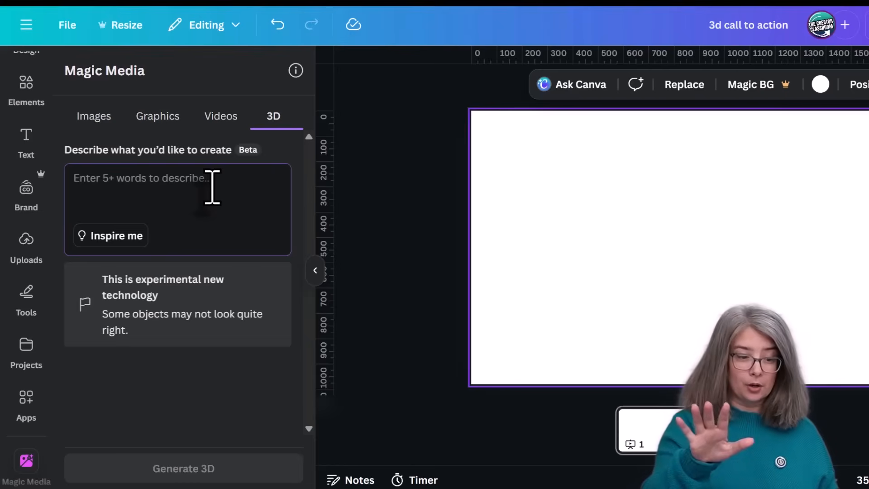
Describe the 3D object as a playful, rounded, light purple YouTube Subscribe button with centered 'Subscribe' text, subtle glow and small sparkles
text(3D YouTube Subscribe button, designer-stylized, playful, fun, soft edges, rounded shape, light purple color, text 'Subscribe' centered on the front, subtle glow, small sparkles within the object, soft shadow underneath, bright cheerful lighting, high-quality rendering, suitable f)
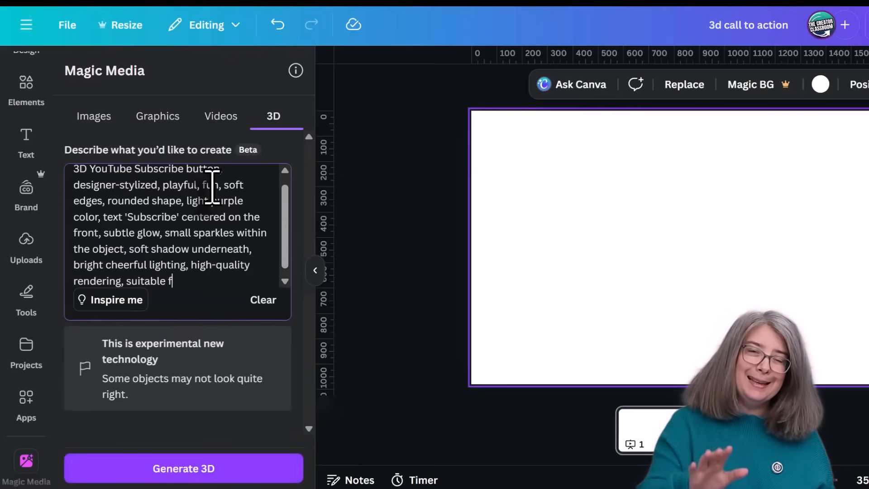
scroll(185, 275, down, 1)
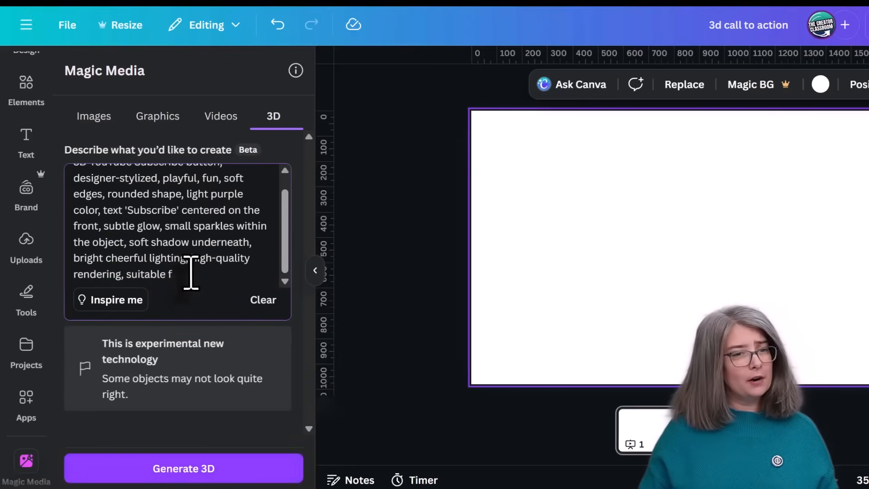
scroll(189, 262, up, 1)
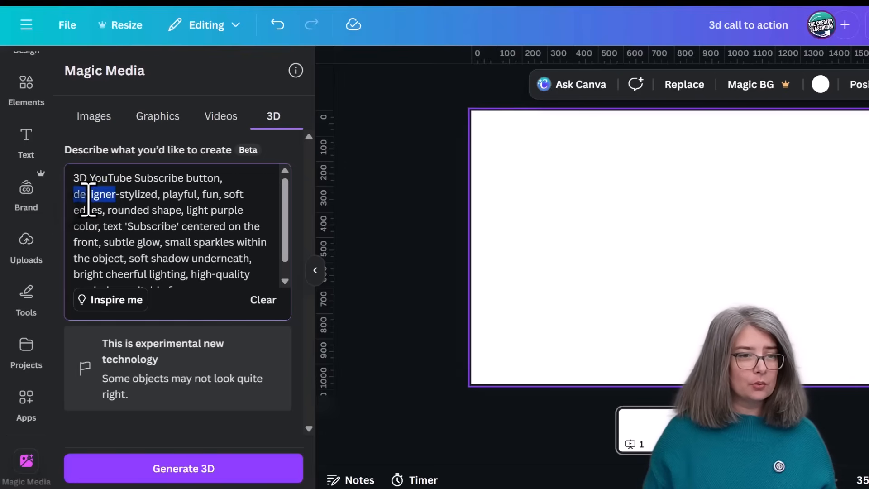
Remove "designer-" and "bright cheerful lighting" from the prompt, end it with "suitable for YouTube video overlay", and generate the 3D object
key(Delete)
key(Delete)
key(Delete)
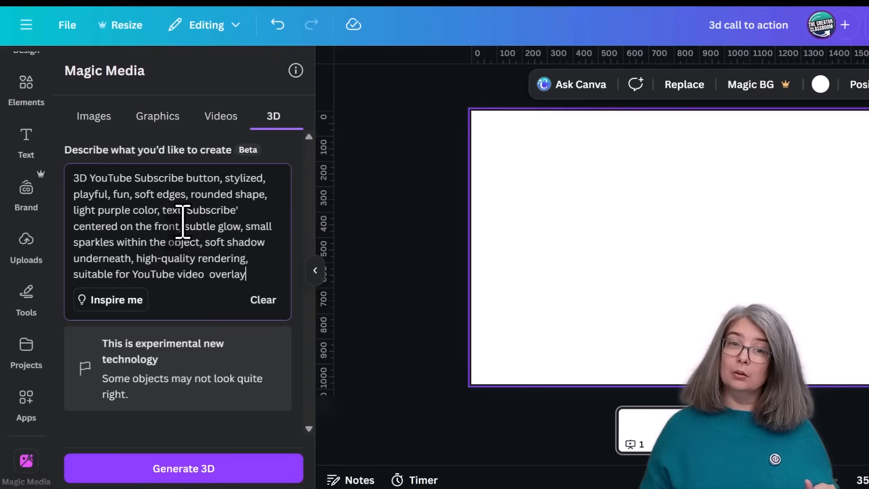
click(206, 471)
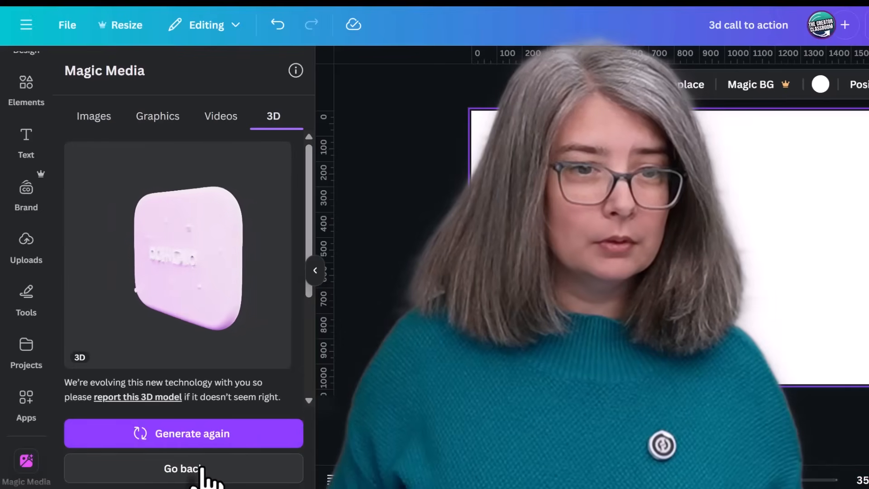
Try turning the generated Subscribe button in 3D on the page and go back to the prompt form
drag(408, 250, 280, 254)
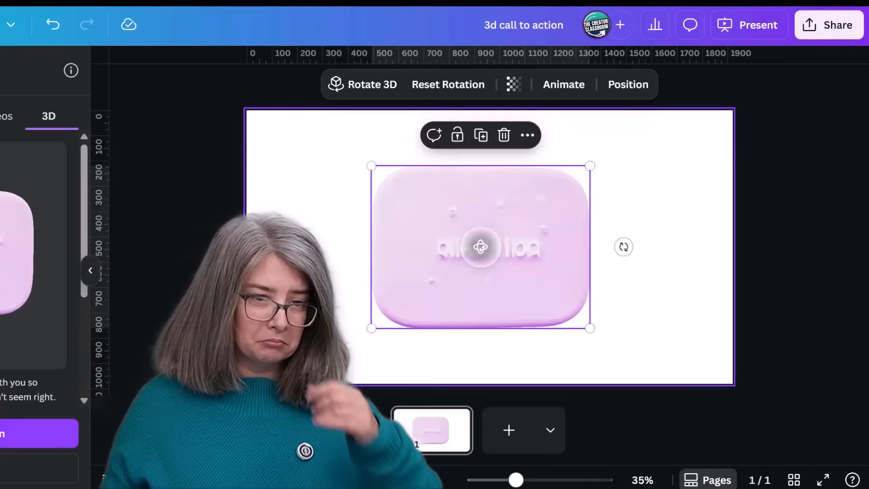
click(297, 253)
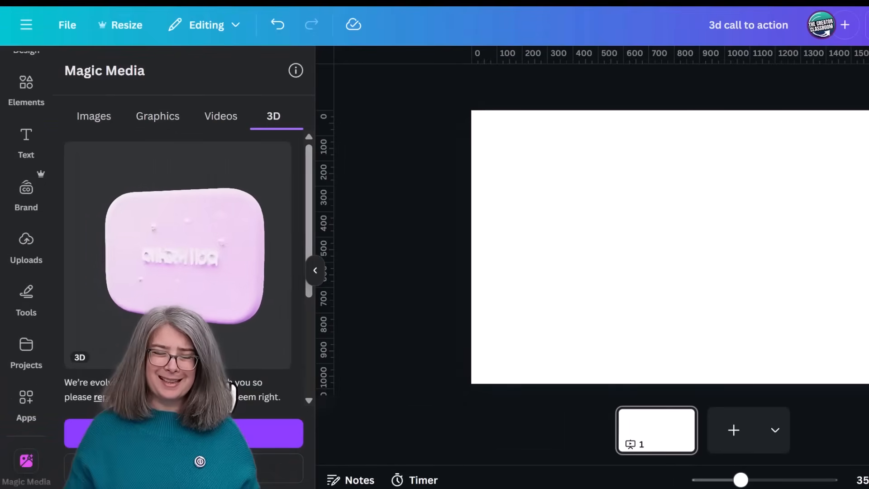
scroll(231, 390, down, 4)
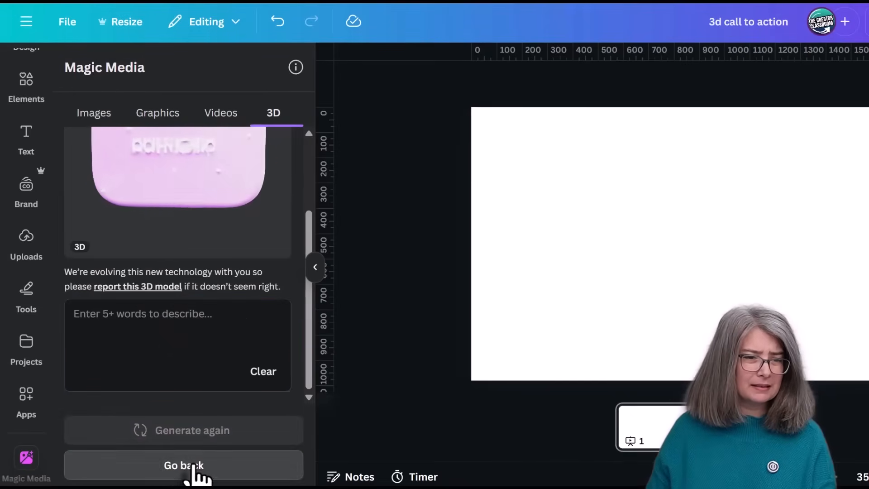
click(194, 465)
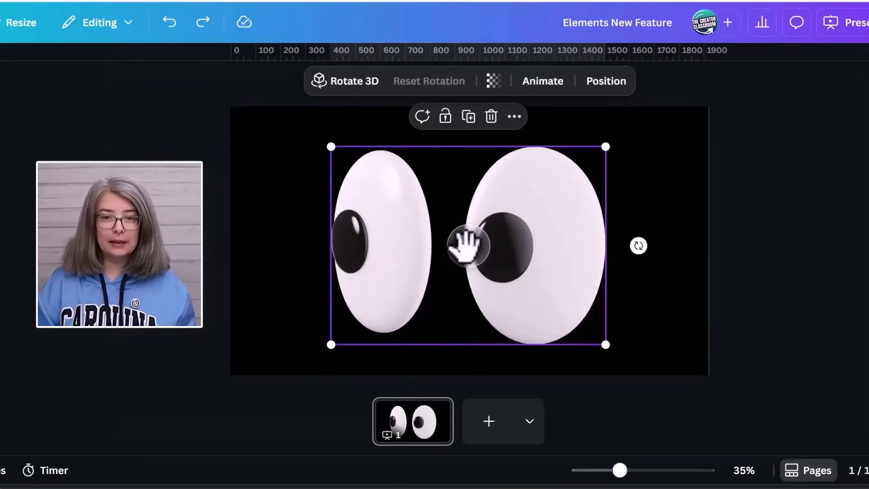
Rotate the 3D eyes on the page so they look further to the side
drag(468, 246, 320, 235)
drag(320, 236, 303, 236)
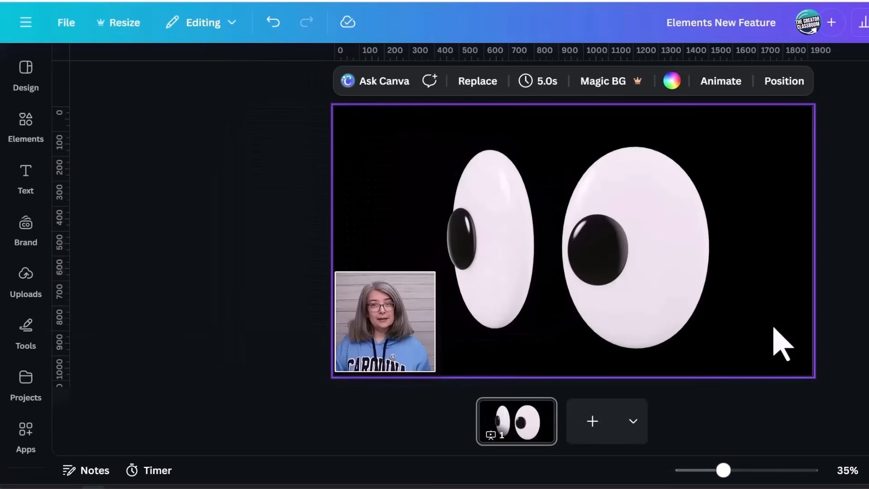
Search the 3D elements for "new" and add the red NEW! starburst badge to the design
click(26, 119)
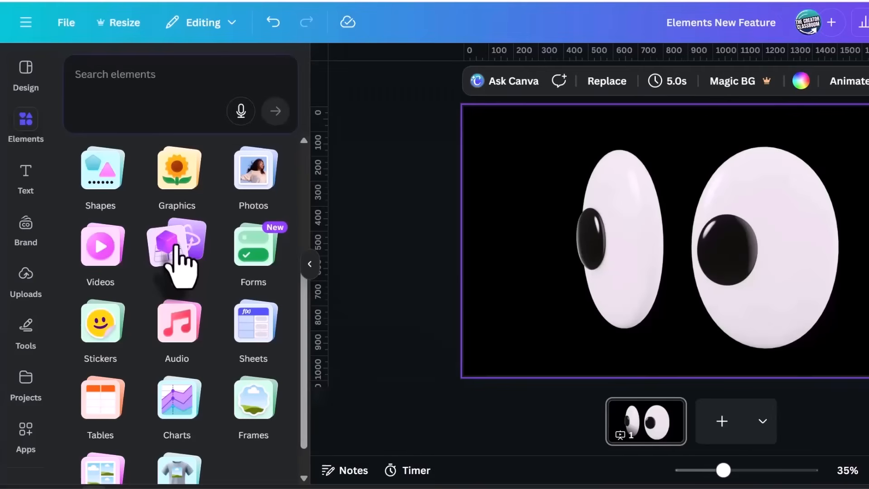
click(175, 253)
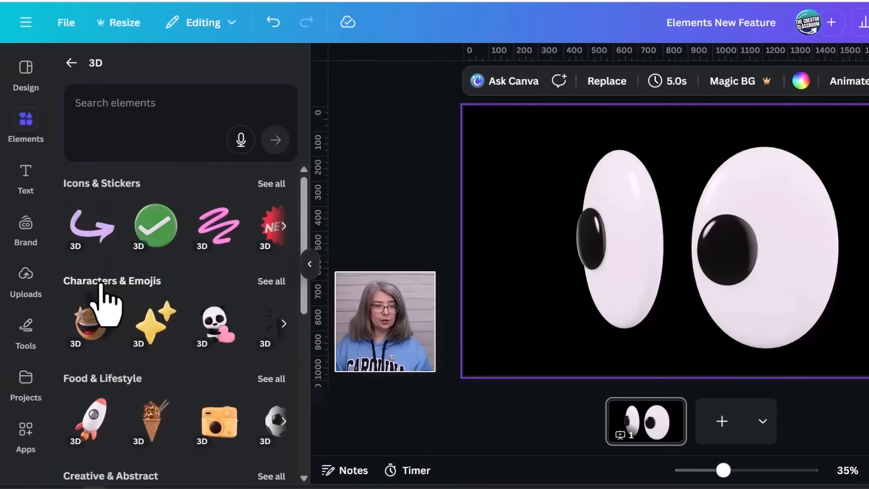
scroll(109, 298, down, 2)
scroll(107, 316, up, 2)
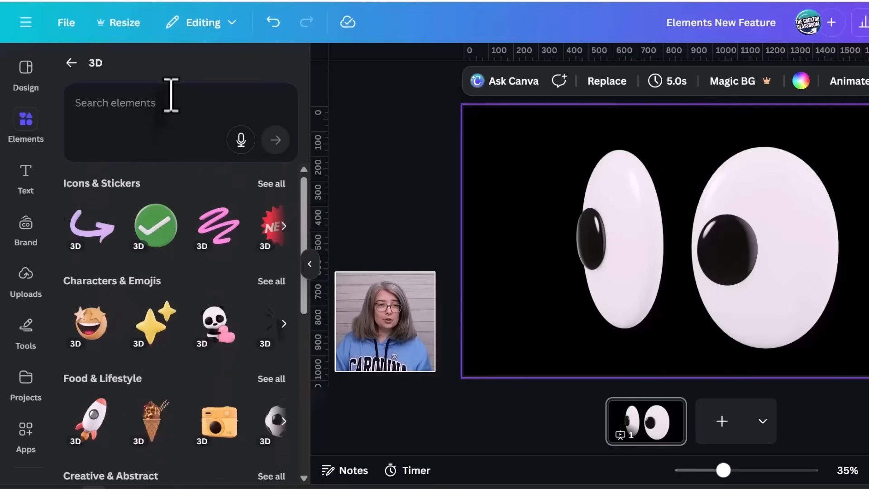
click(154, 99)
text(new)
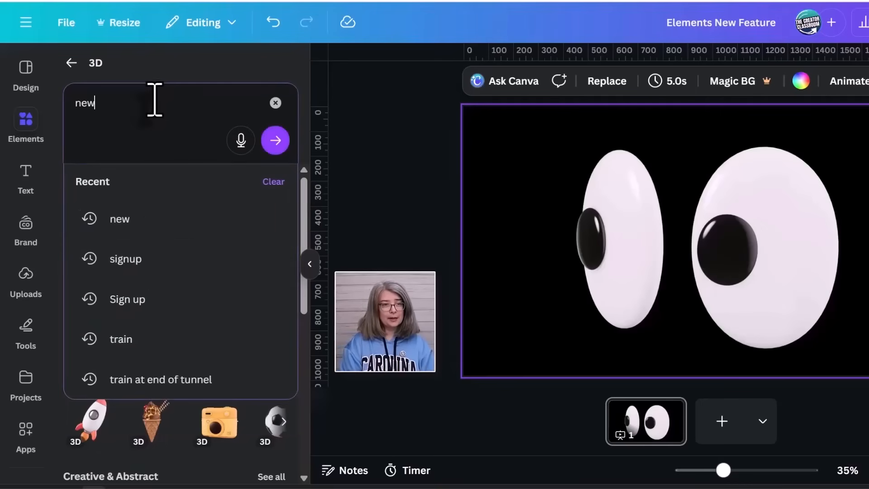
key(Return)
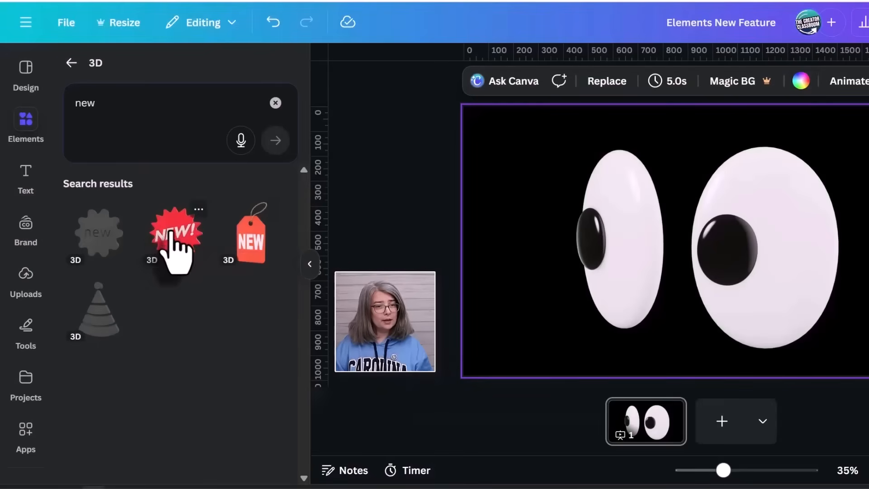
click(174, 240)
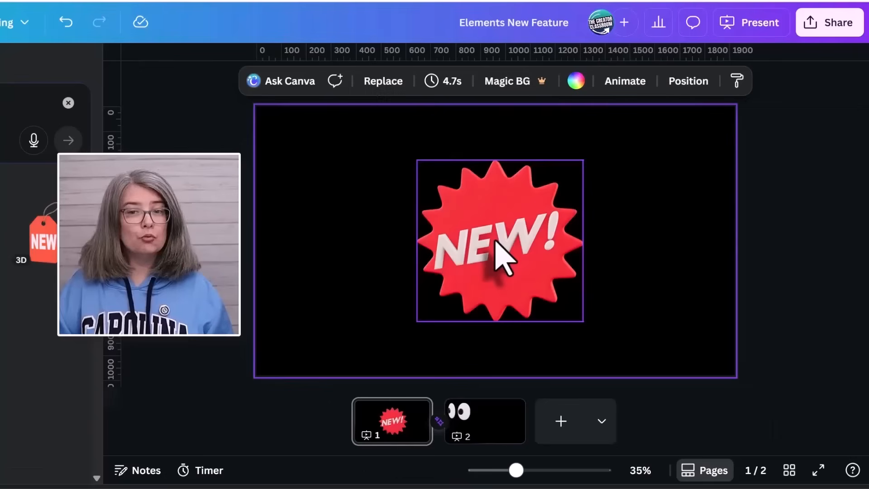
Tilt the red NEW! badge in 3D so that it faces at an angle on page 1
click(496, 242)
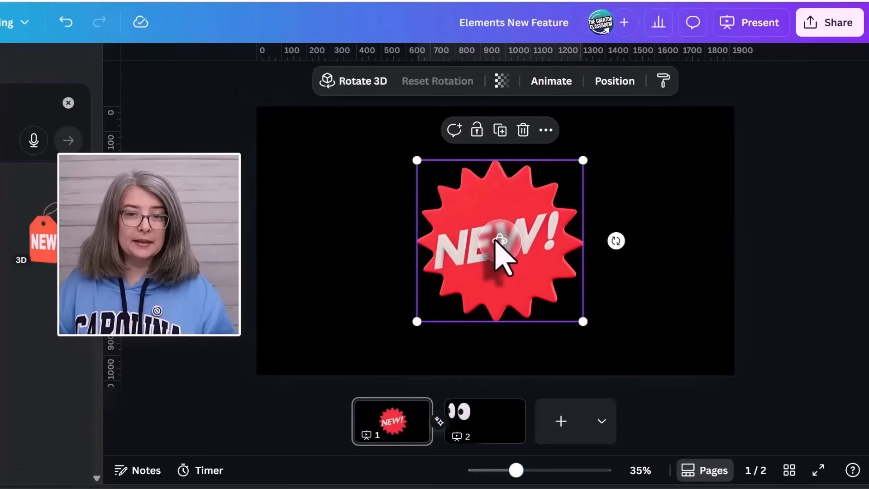
drag(496, 242, 425, 264)
double_click(370, 240)
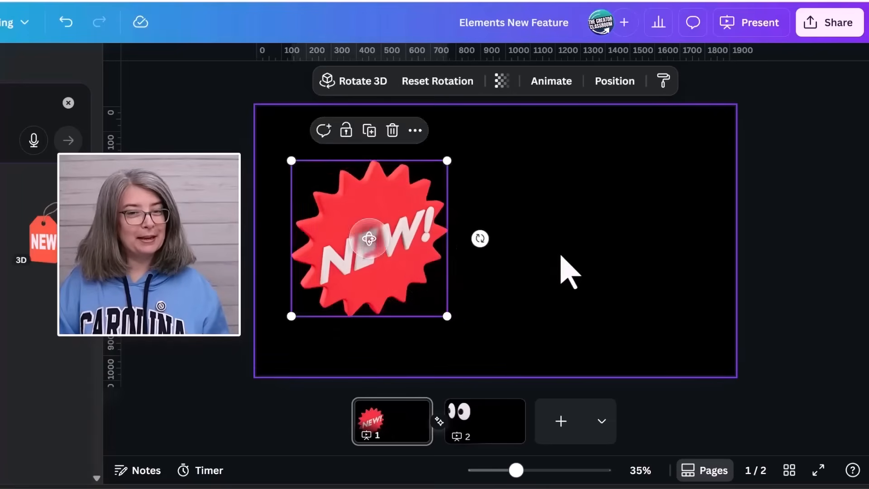
click(561, 256)
drag(371, 240, 395, 221)
click(557, 320)
Move the NEW! badge to the page's upper-left corner, shrink it to a small sticker and rotate it in 3D
drag(398, 291, 340, 215)
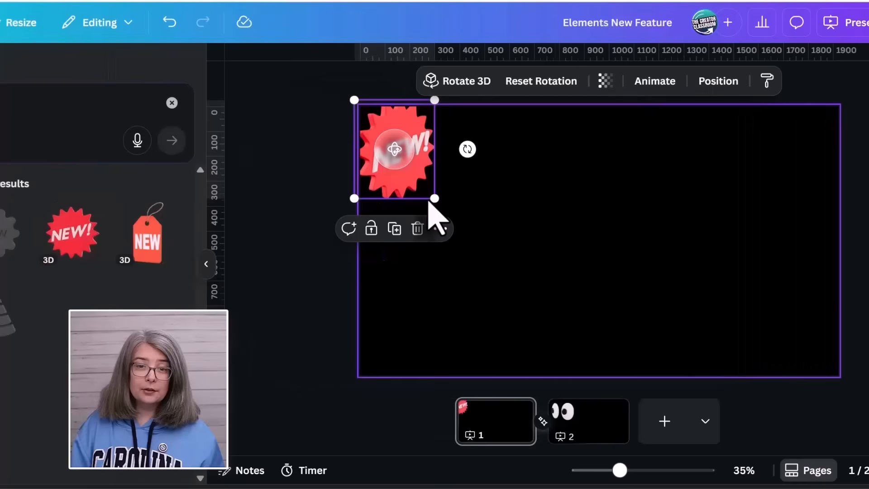
drag(435, 198, 401, 158)
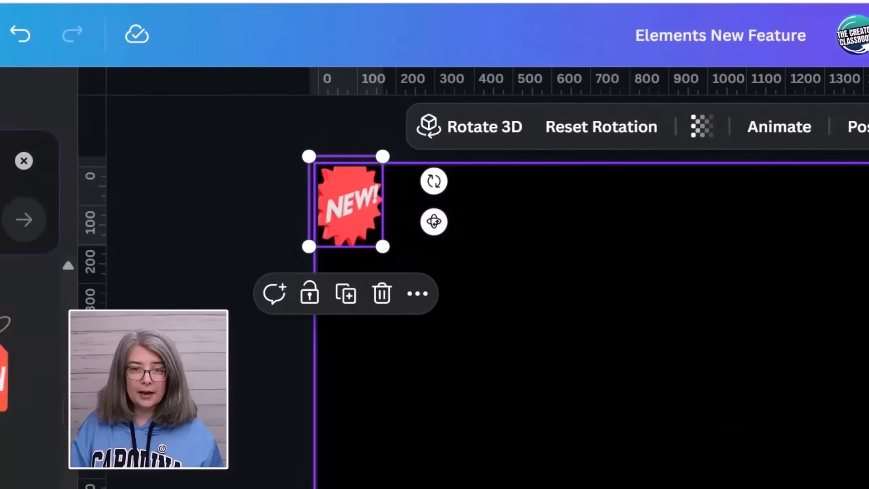
drag(434, 221, 480, 215)
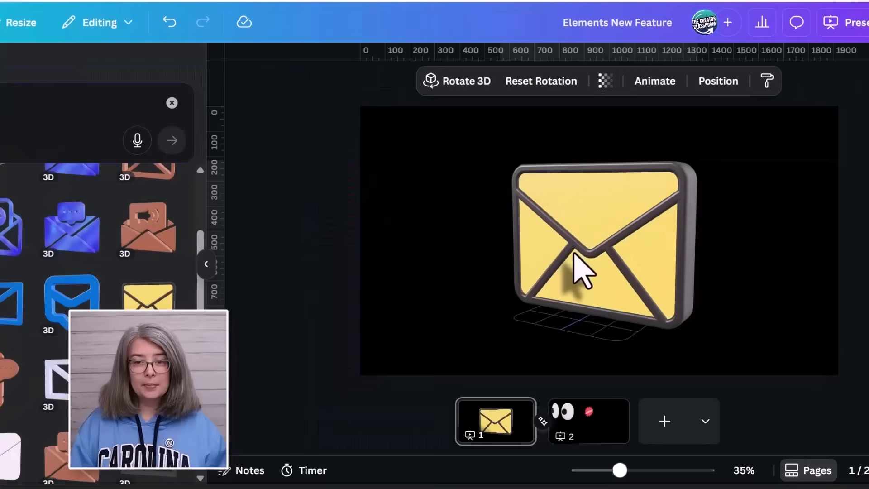
Angle the yellow 3D envelope on page 1 and move it to the page's upper-right corner
drag(570, 255, 566, 268)
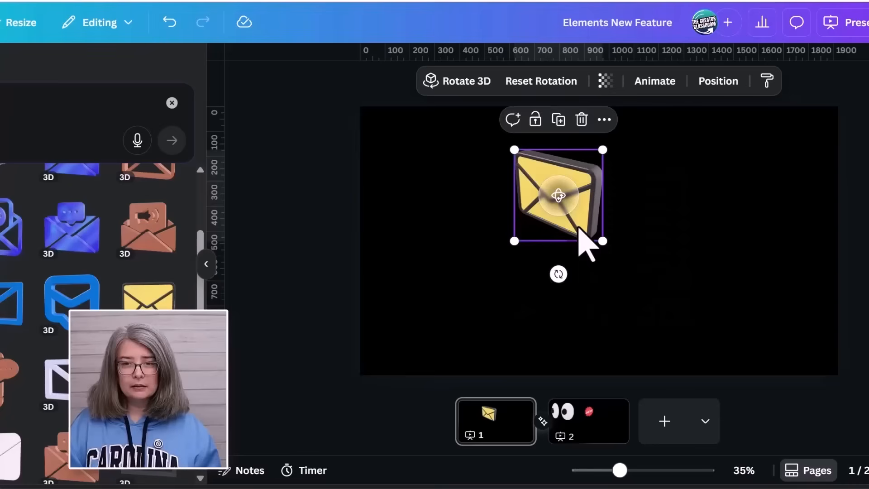
drag(578, 226, 805, 194)
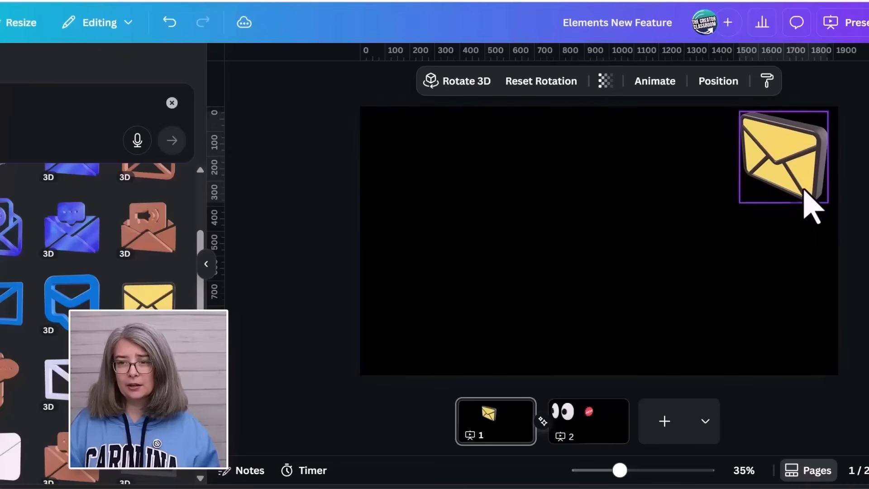
click(505, 212)
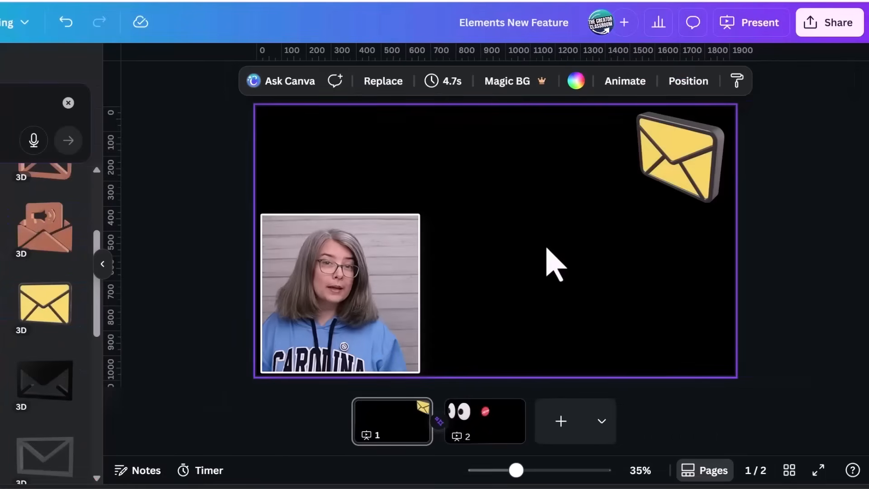
Download only the yellow 3D envelope as a PNG at 3.125× size with a transparent background
right_click(656, 193)
click(729, 457)
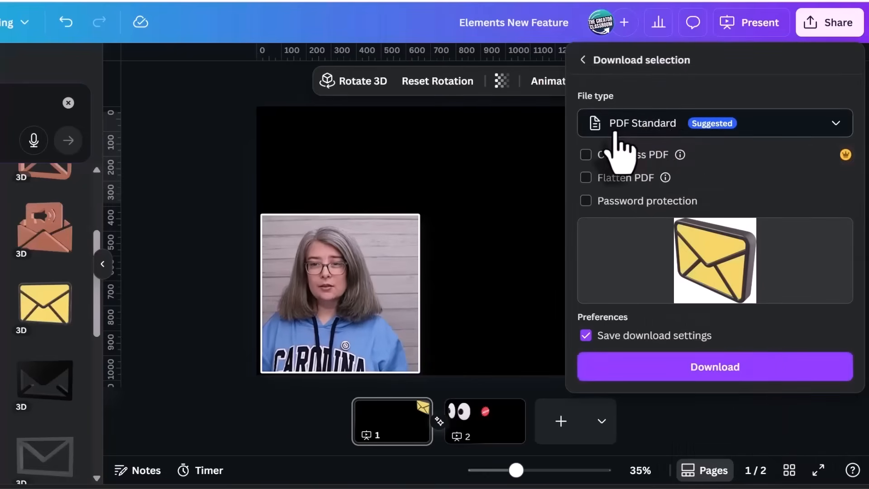
click(841, 124)
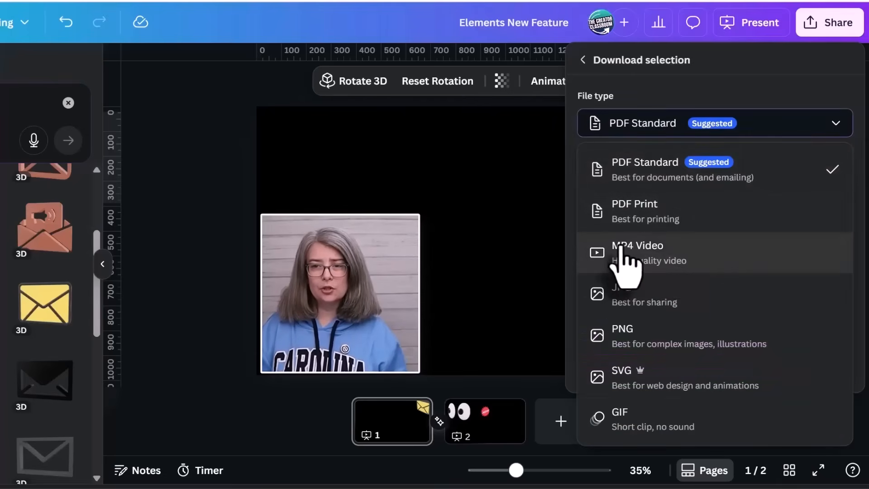
click(652, 339)
drag(620, 173, 779, 181)
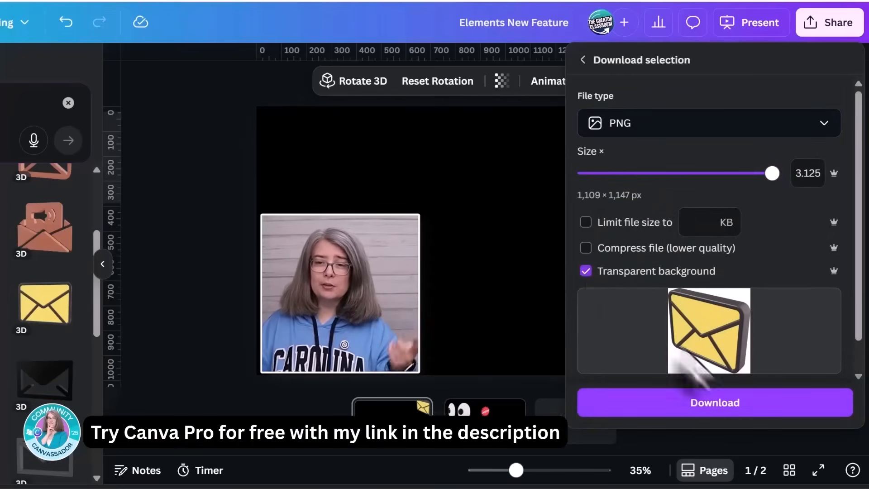
click(729, 406)
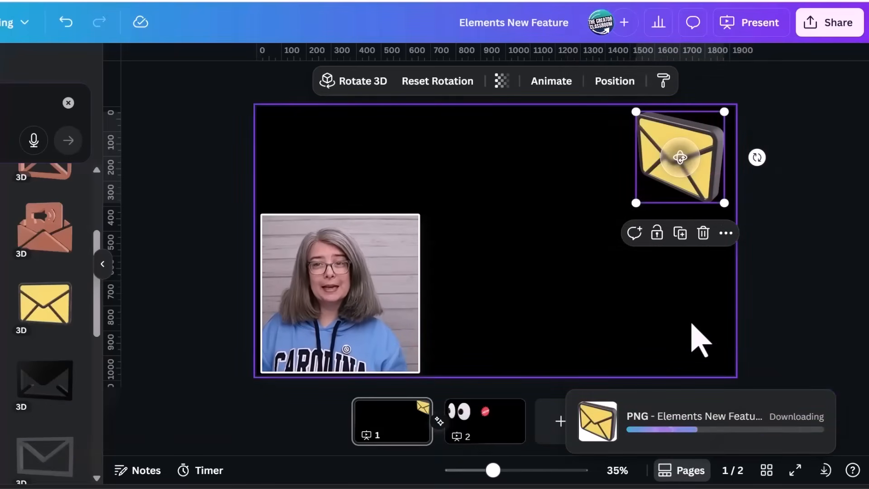
Place the exported envelope image on page 1 and recolor its yellow face with the purple from the TCC Palette
drag(693, 9, 453, 232)
click(702, 227)
click(697, 202)
click(505, 279)
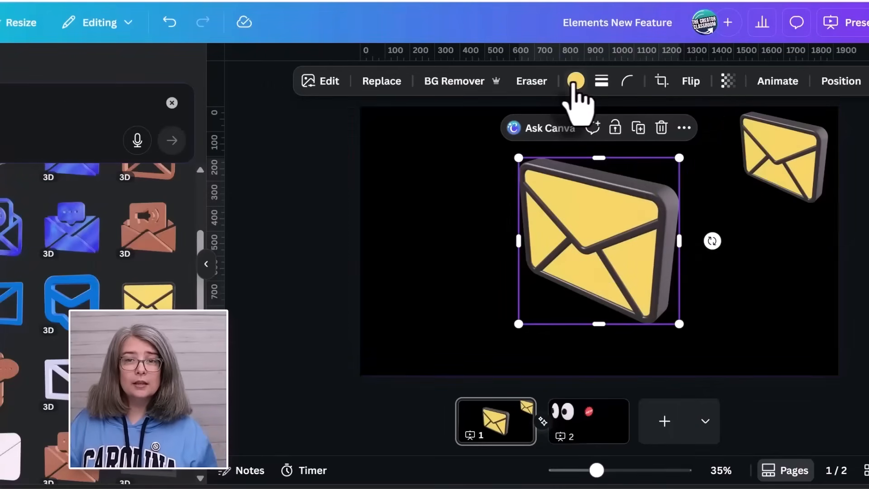
click(575, 81)
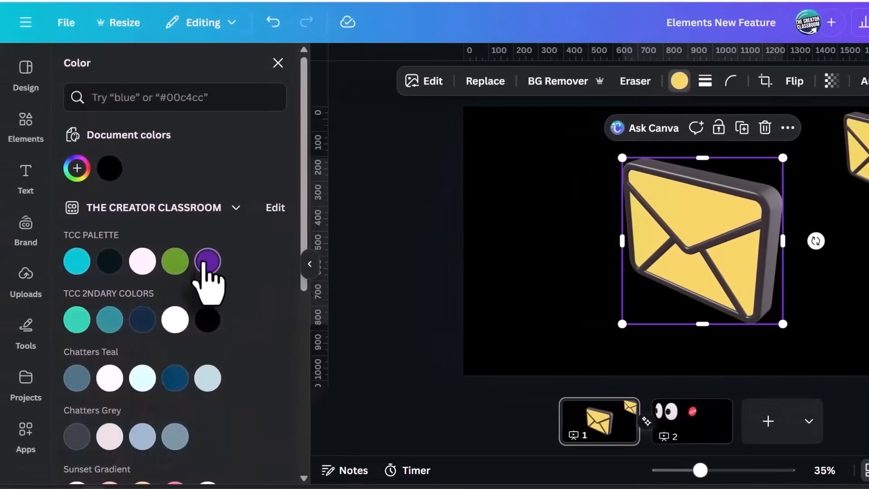
click(204, 265)
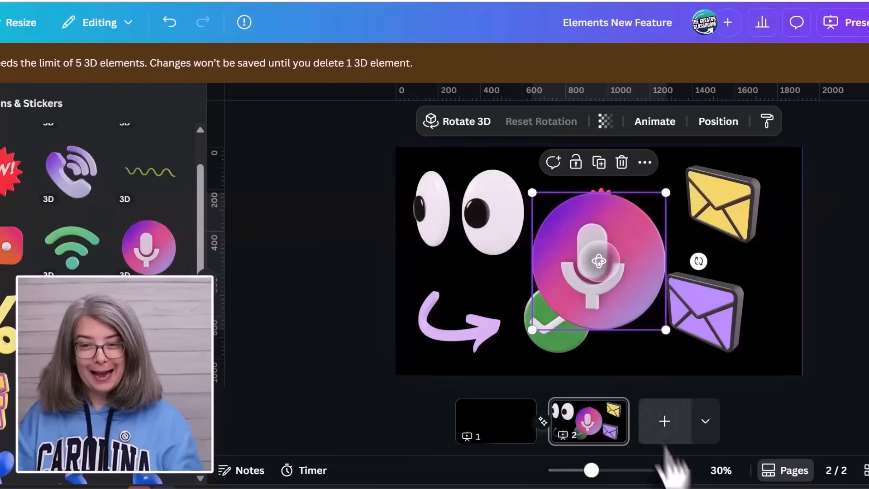
Add a blank third page and try to move the 3D microphone from page 2 onto it
click(665, 428)
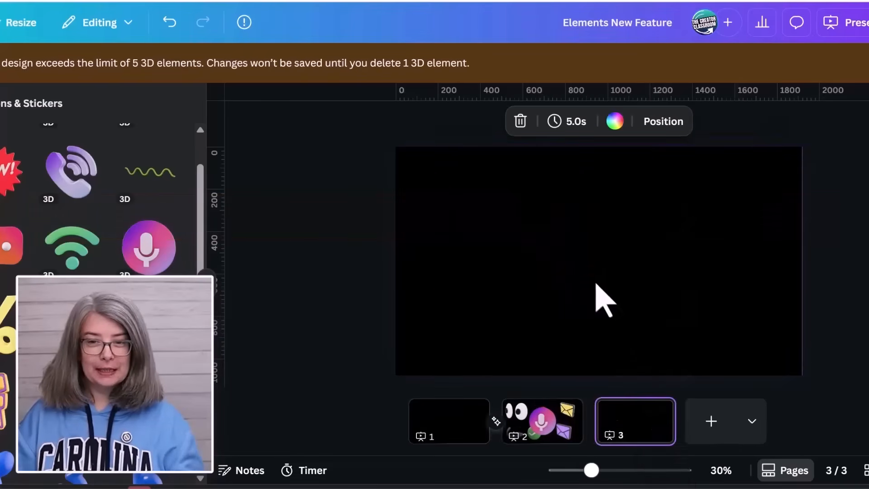
click(557, 441)
drag(567, 305, 616, 452)
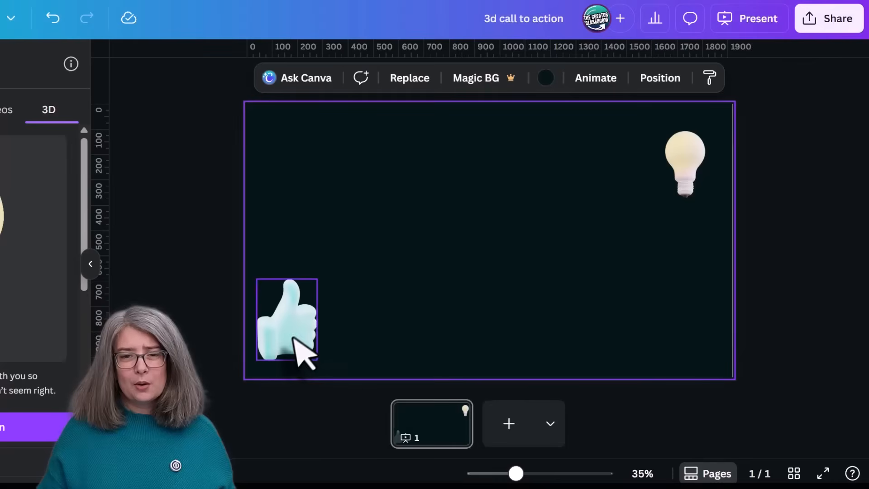
Move the mint 3D thumbs-up higher on the page and the light bulb toward the center beside it
drag(301, 350, 328, 239)
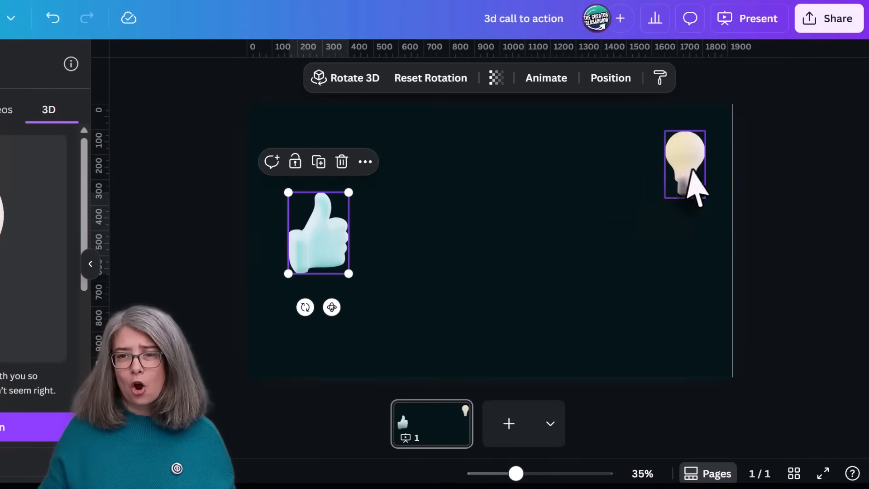
drag(683, 165, 409, 193)
click(468, 231)
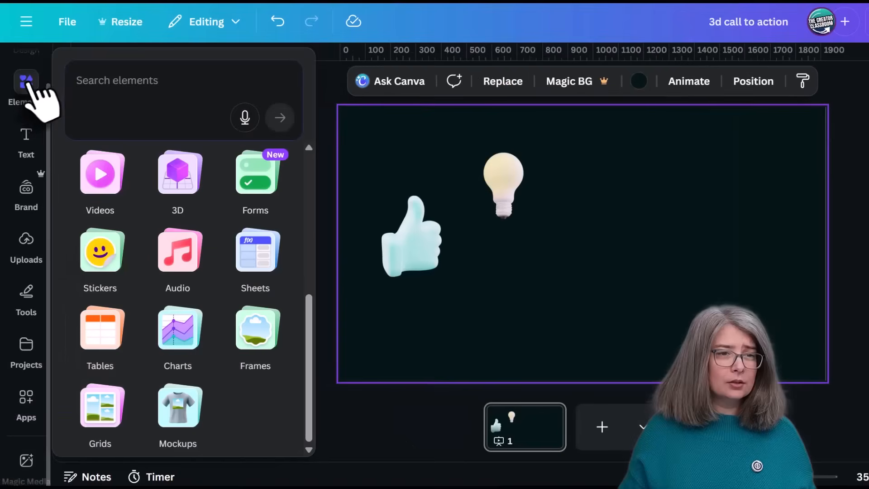
Search the 3D elements for "like" and add the solid lavender thumbs-up to the page
click(27, 85)
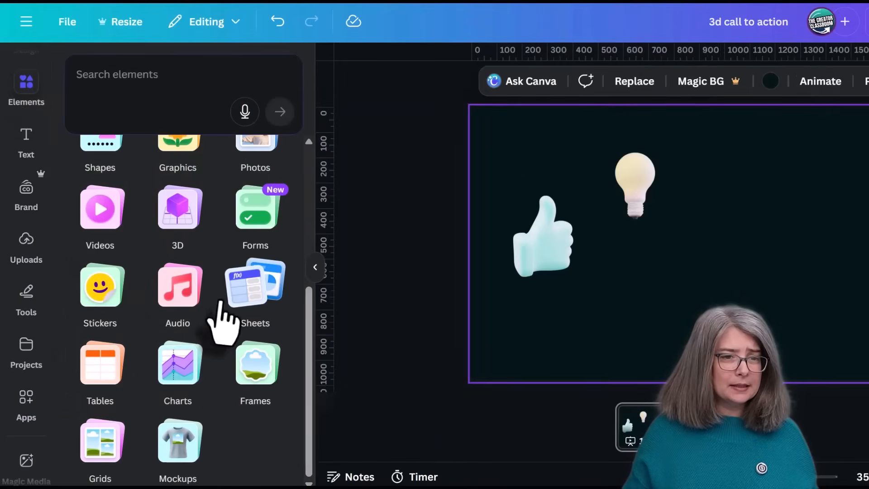
click(173, 204)
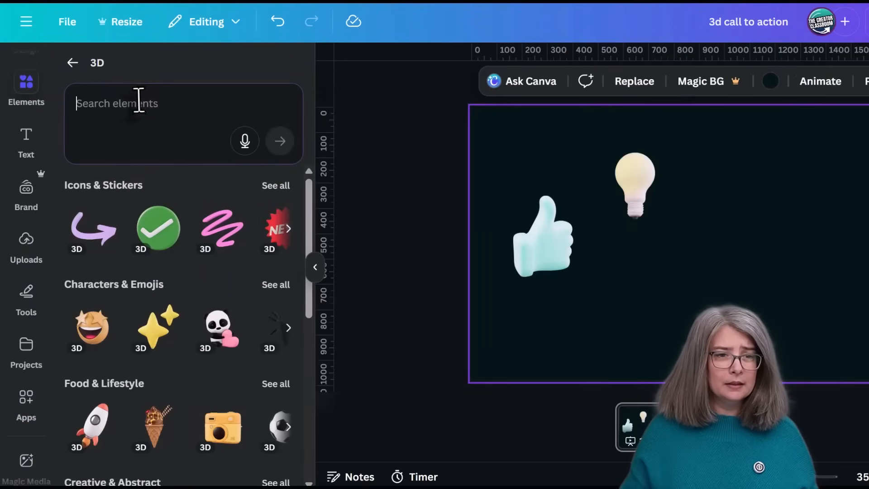
text(like)
key(Return)
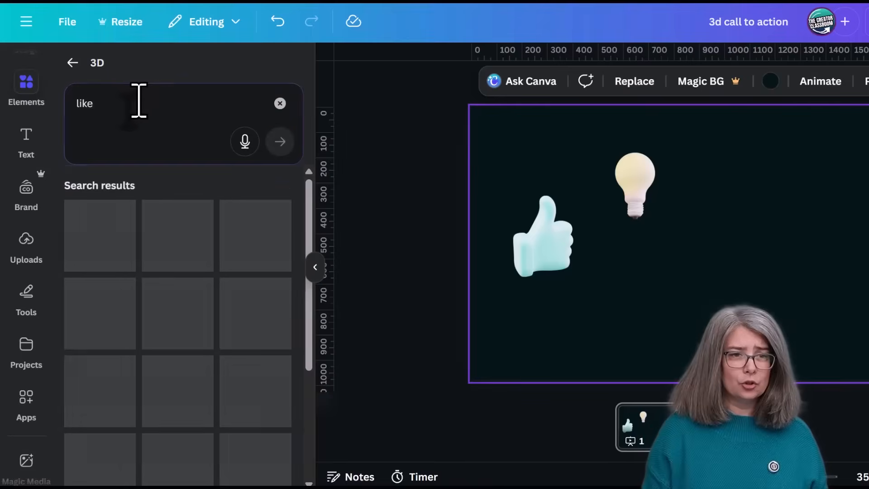
scroll(208, 312, down, 3)
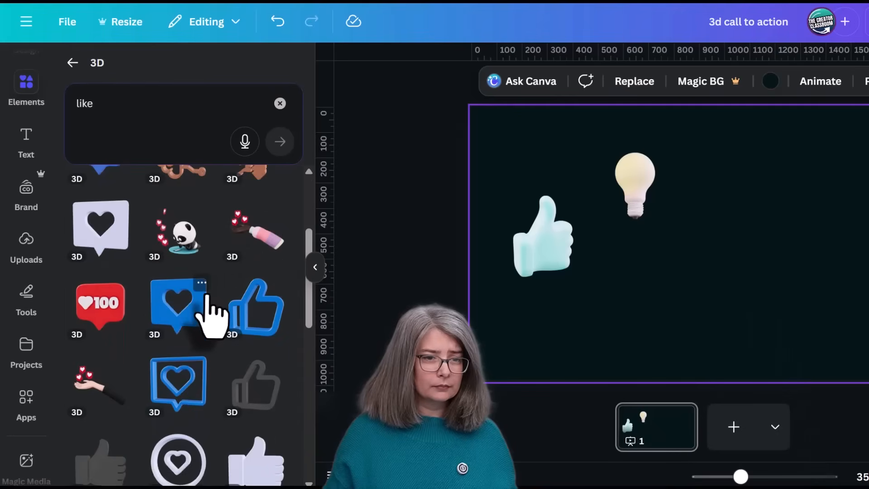
scroll(207, 295, down, 3)
click(256, 312)
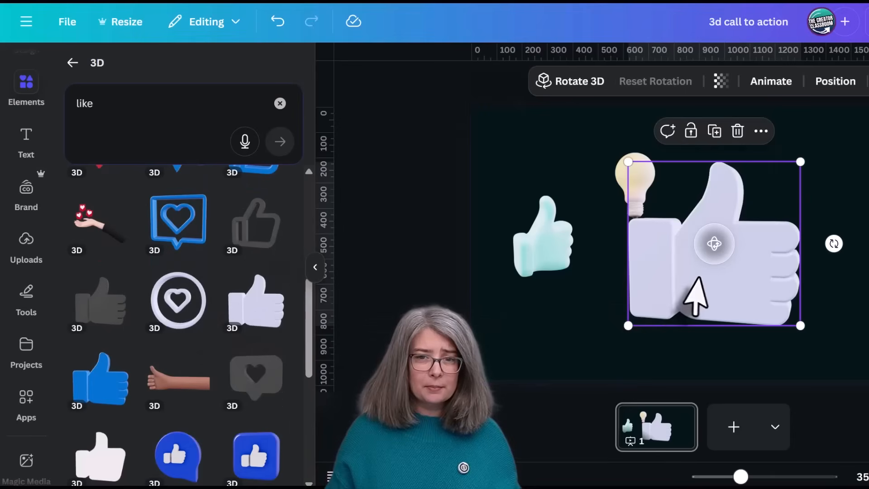
Rotate the large lavender thumbs-up and the yellow light bulb with rays in 3D beside the smaller models
drag(724, 235, 764, 259)
click(538, 254)
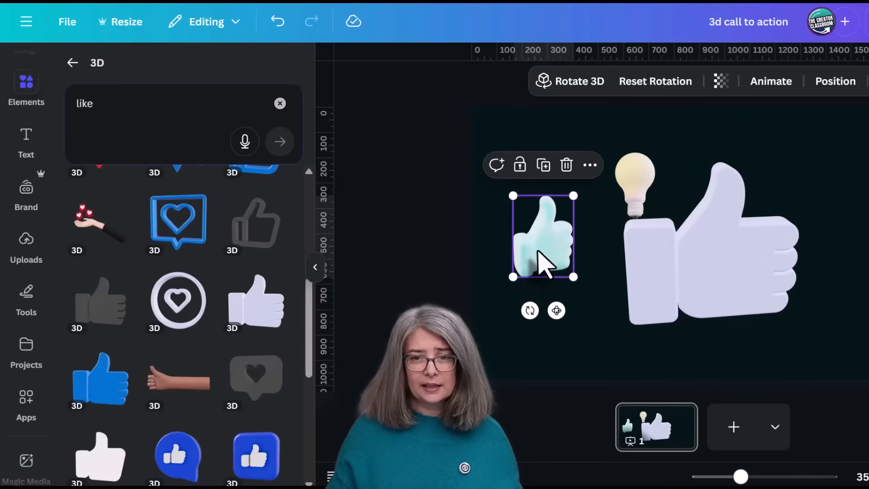
click(708, 252)
drag(708, 252, 611, 271)
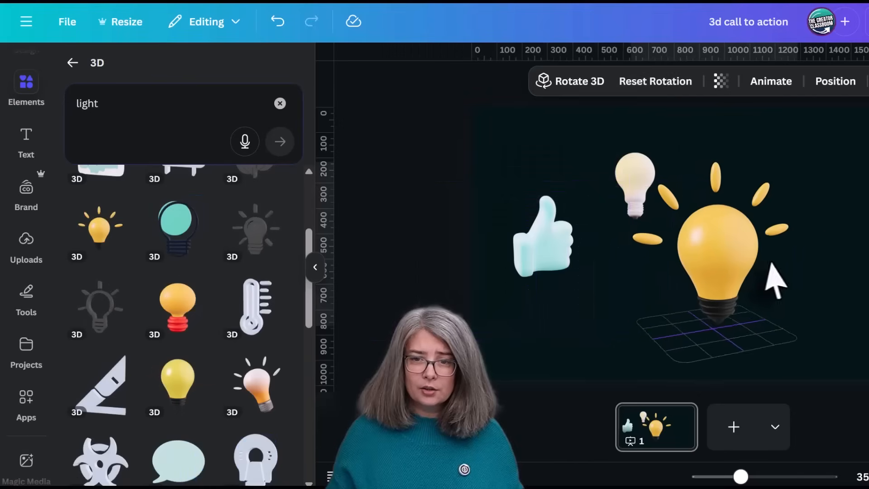
drag(776, 278, 810, 280)
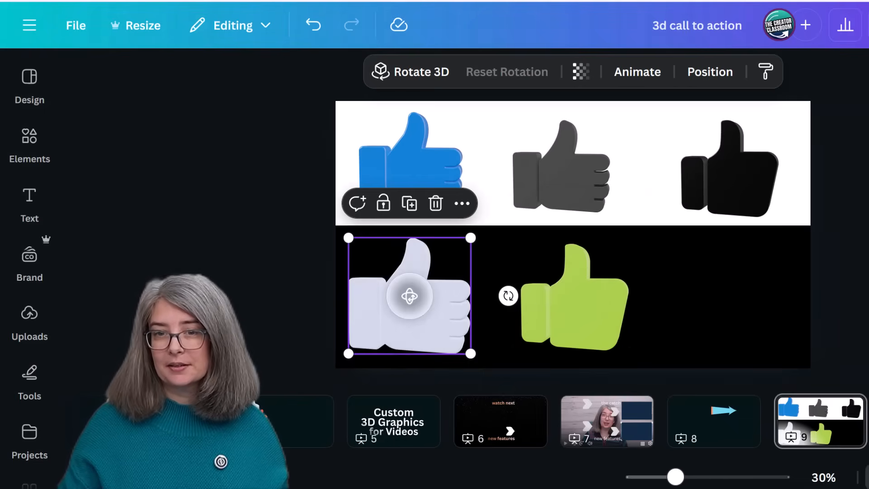
Rotate the lavender and green thumbs-ups in 3D on the black half of page 9
key(Escape)
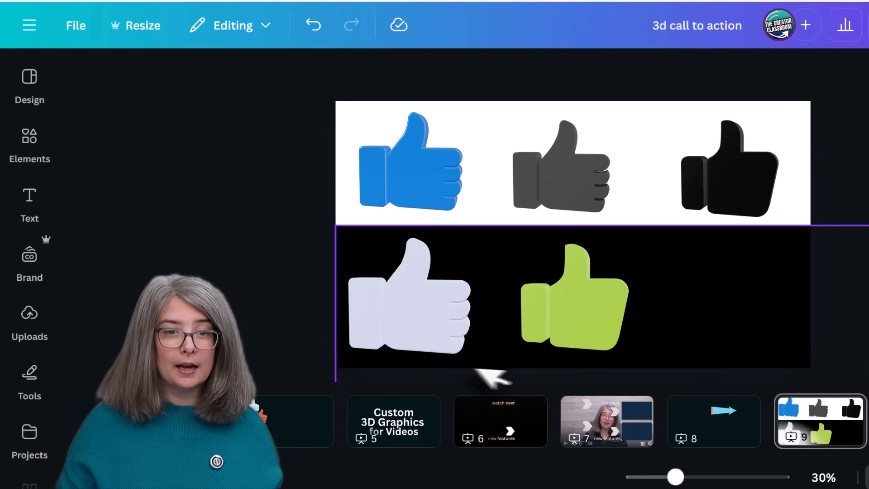
mouse_move(437, 330)
mouse_down()
mouse_move(408, 311)
mouse_move(444, 316)
mouse_up()
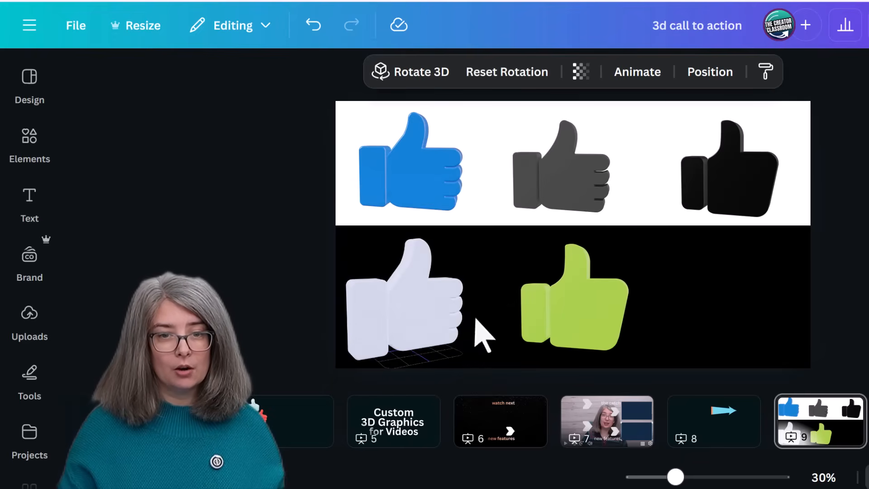
drag(562, 344, 611, 339)
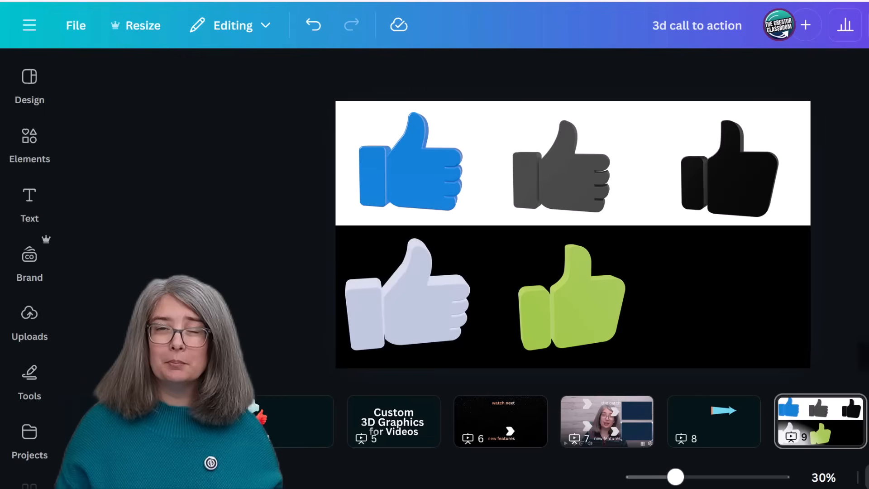
Apply the angled Rotate 3D presets Top Left, Top Front and Top Right in turn to the blue thumbs-up
click(437, 206)
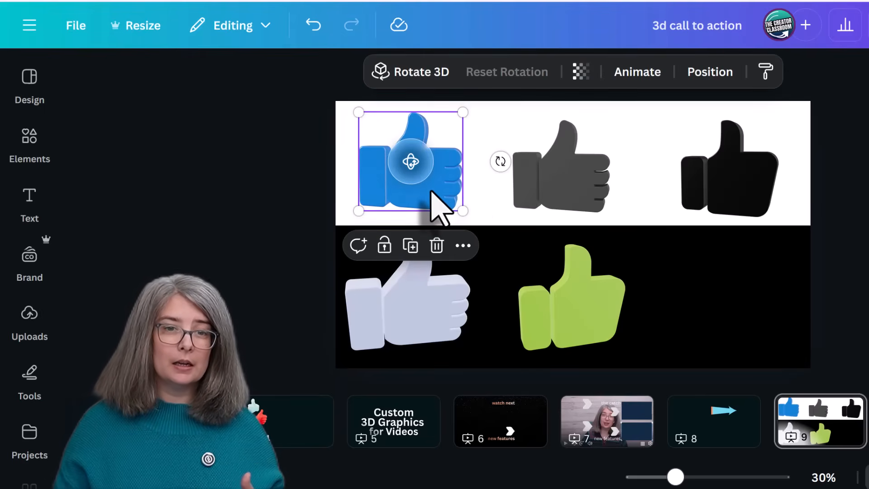
click(434, 82)
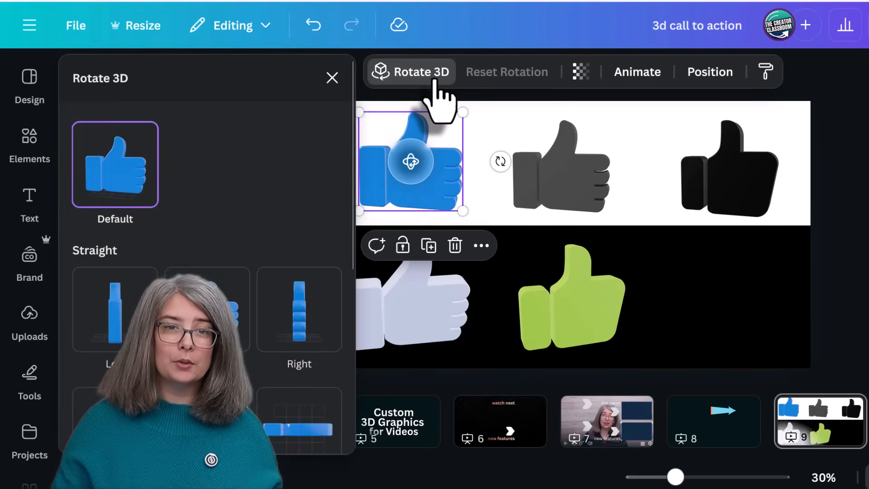
scroll(235, 254, down, 2)
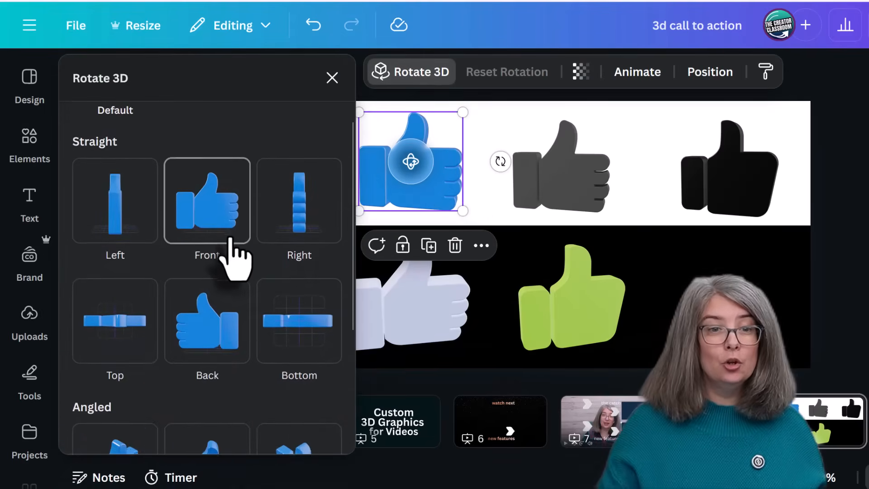
scroll(208, 285, down, 3)
click(122, 334)
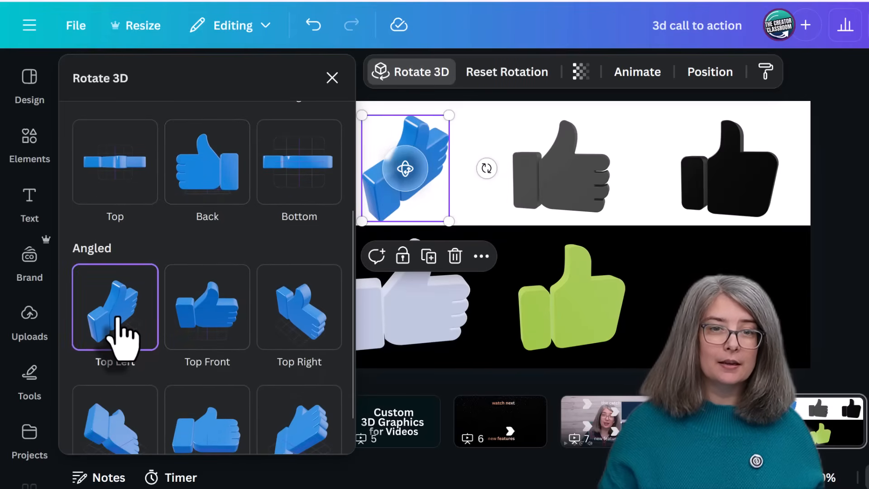
click(209, 335)
click(291, 338)
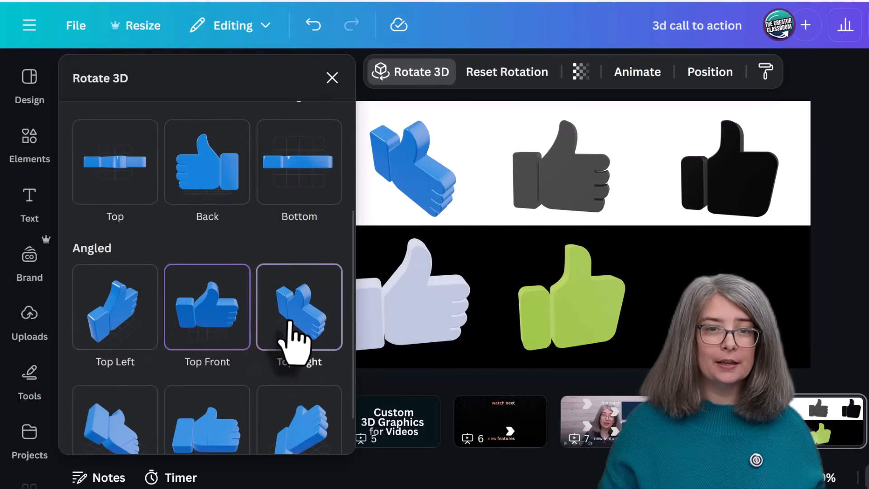
scroll(235, 353, down, 2)
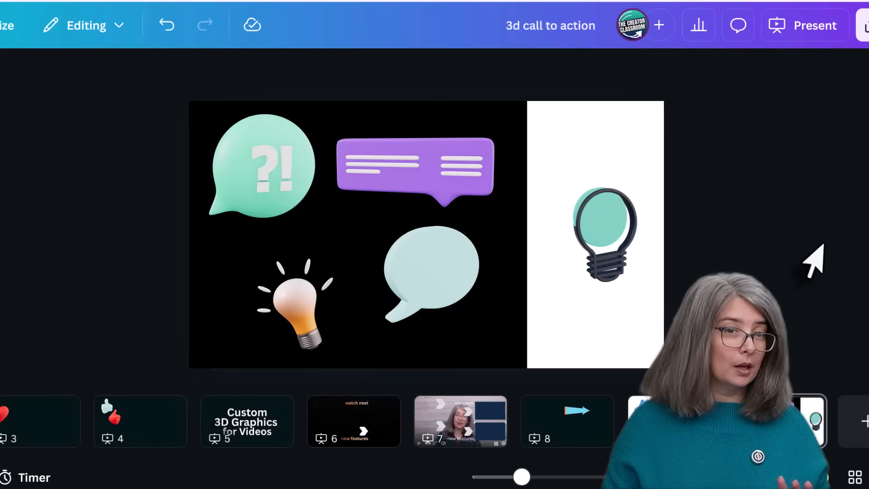
click(605, 252)
click(295, 319)
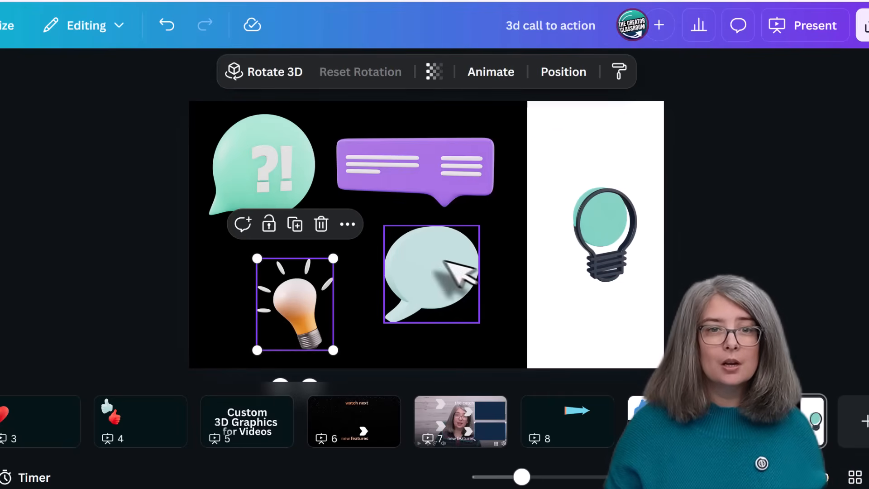
click(311, 189)
click(155, 222)
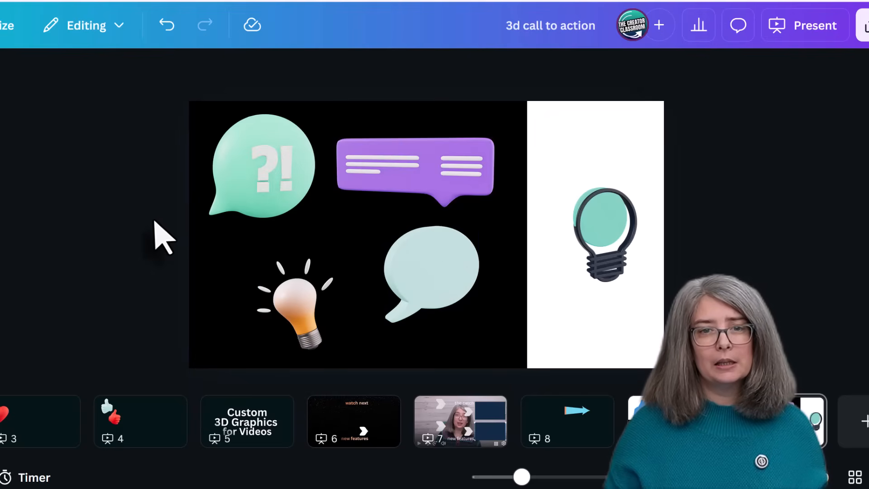
Turn the mint "?!" speech bubble and the pale blank speech bubble slightly in 3D
click(255, 199)
mouse_move(268, 170)
mouse_down()
mouse_move(283, 168)
mouse_move(267, 181)
mouse_up()
click(120, 190)
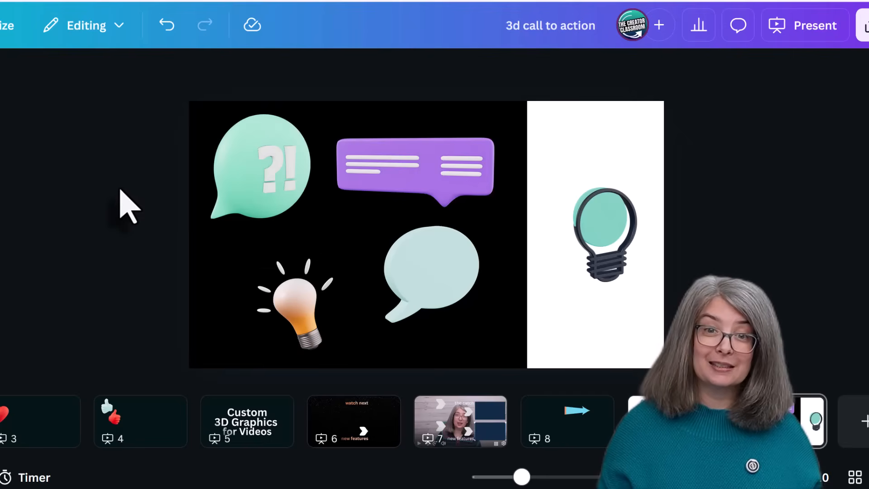
click(425, 182)
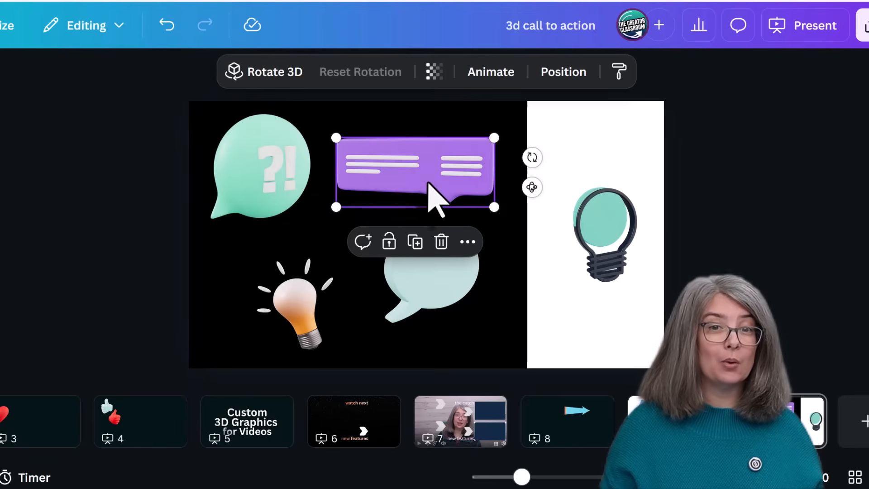
click(432, 274)
drag(437, 280, 423, 281)
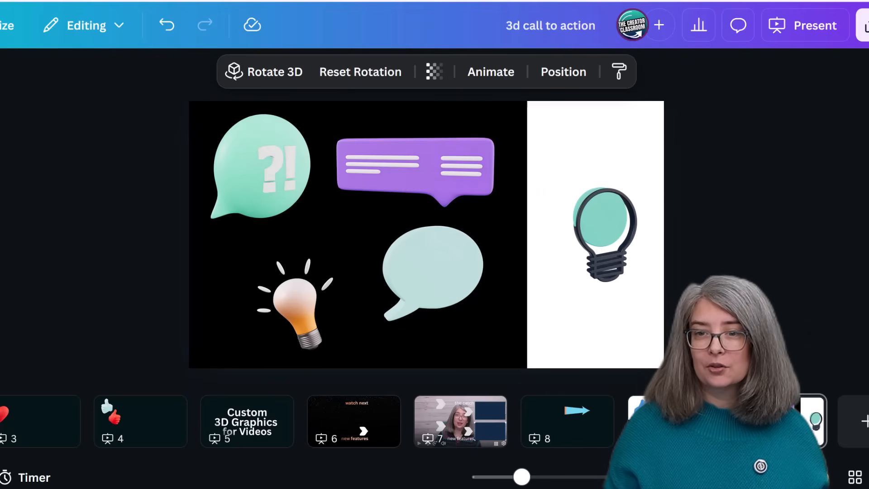
click(749, 283)
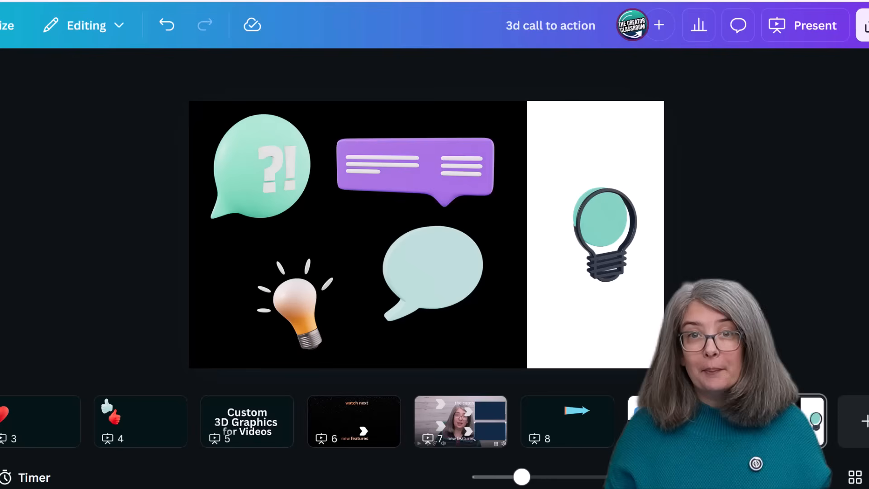